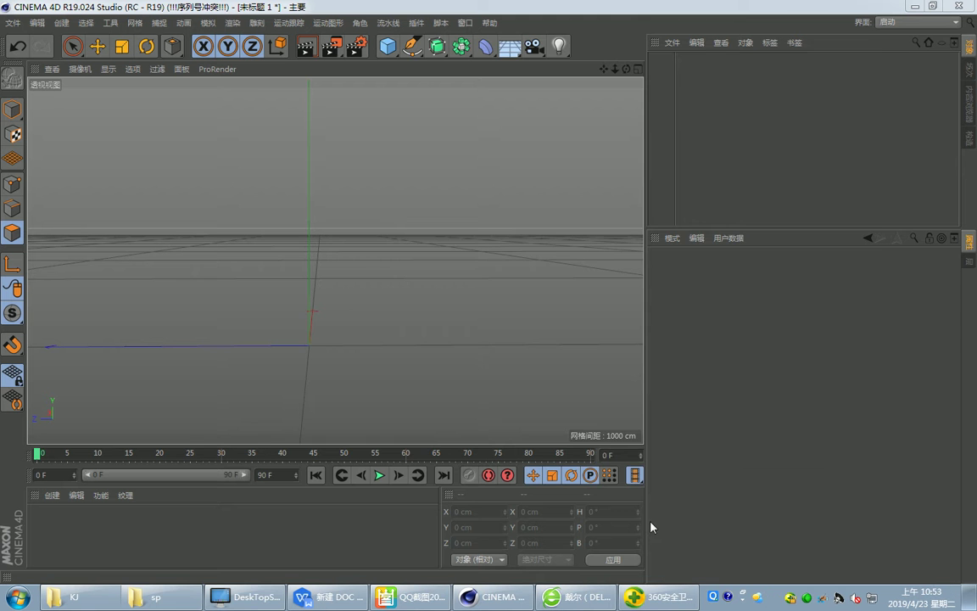
# Open the chair file 01.c4d in Cinema 4D from the DAY 02 folder.
pyautogui.click(257, 600)
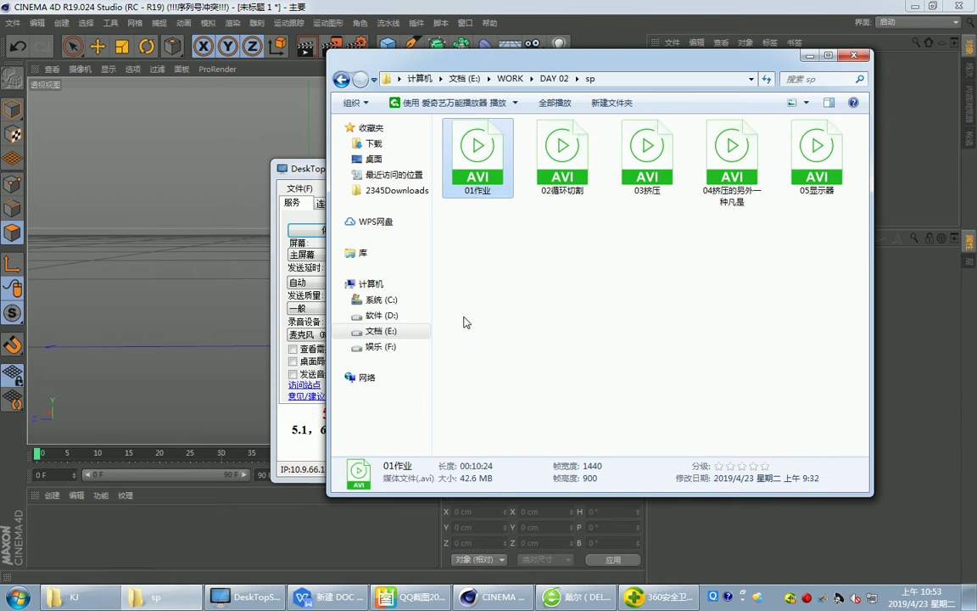
pyautogui.press('BackSpace')
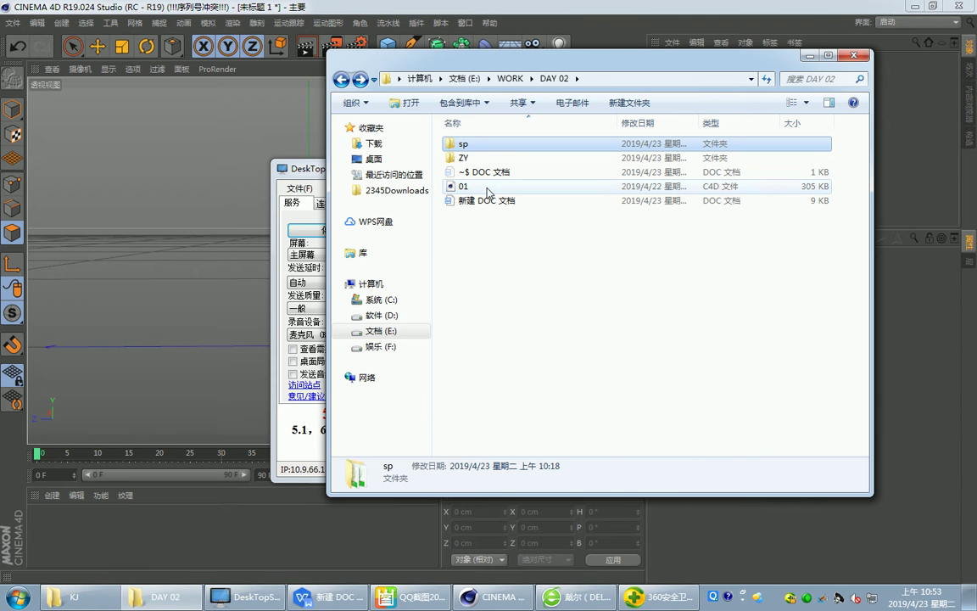
pyautogui.moveTo(463, 186); pyautogui.dragTo(172, 208)
pyautogui.click(162, 242)
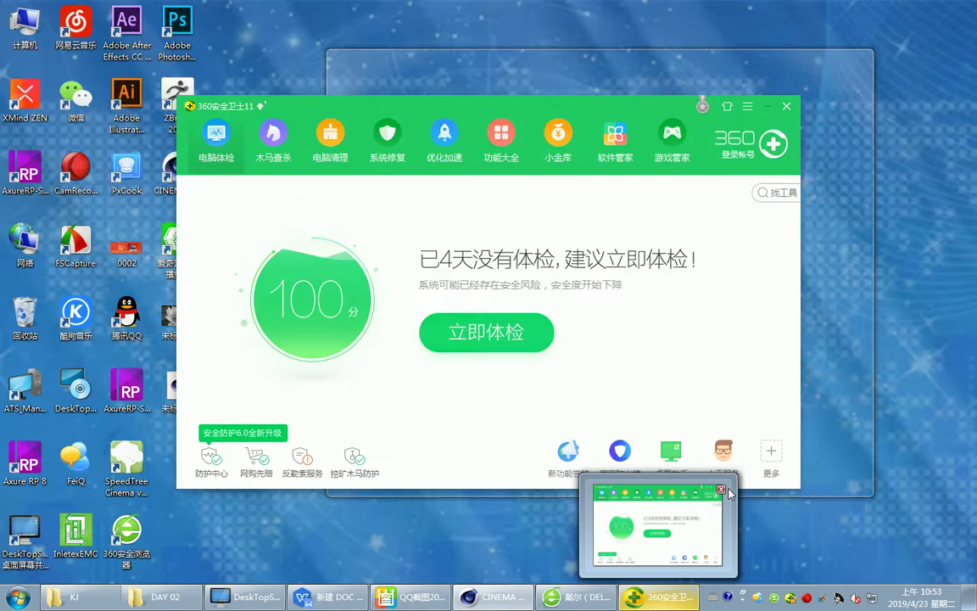
pyautogui.click(721, 490)
pyautogui.click(174, 597)
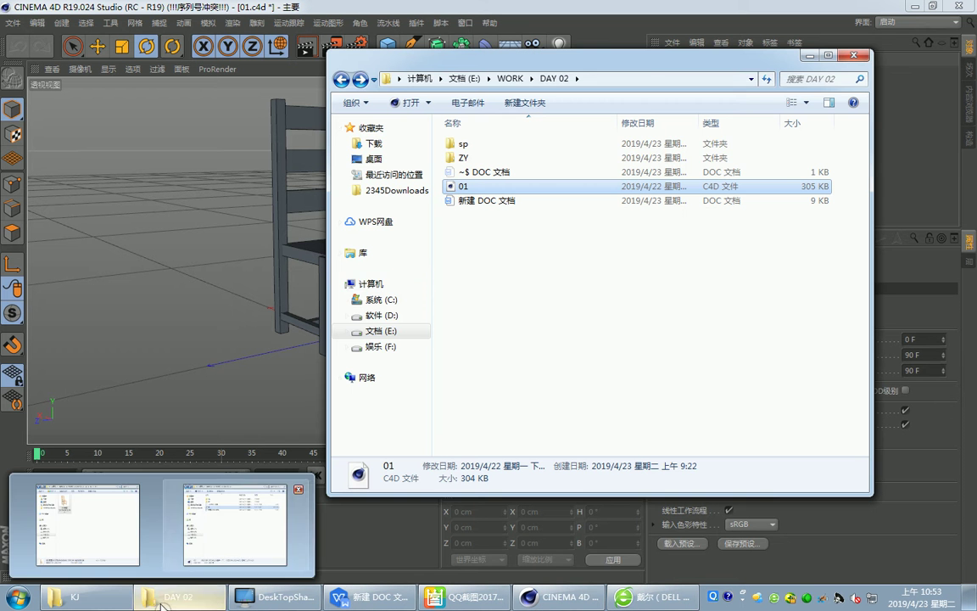
# Browse to WORK\DAY 01\11\KJ\KJ and open the chair reference photo.
pyautogui.doubleClick(466, 160)
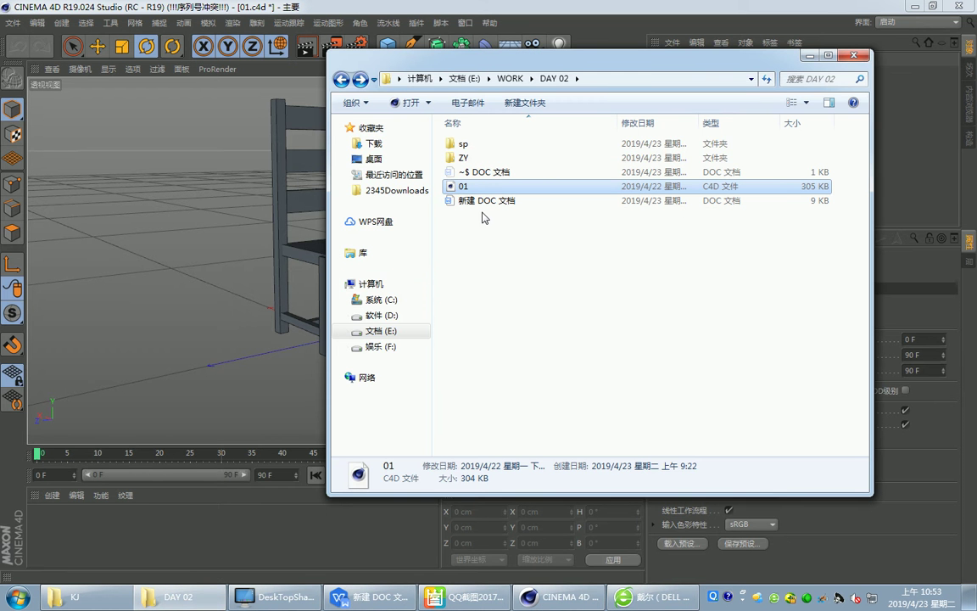
pyautogui.click(553, 78)
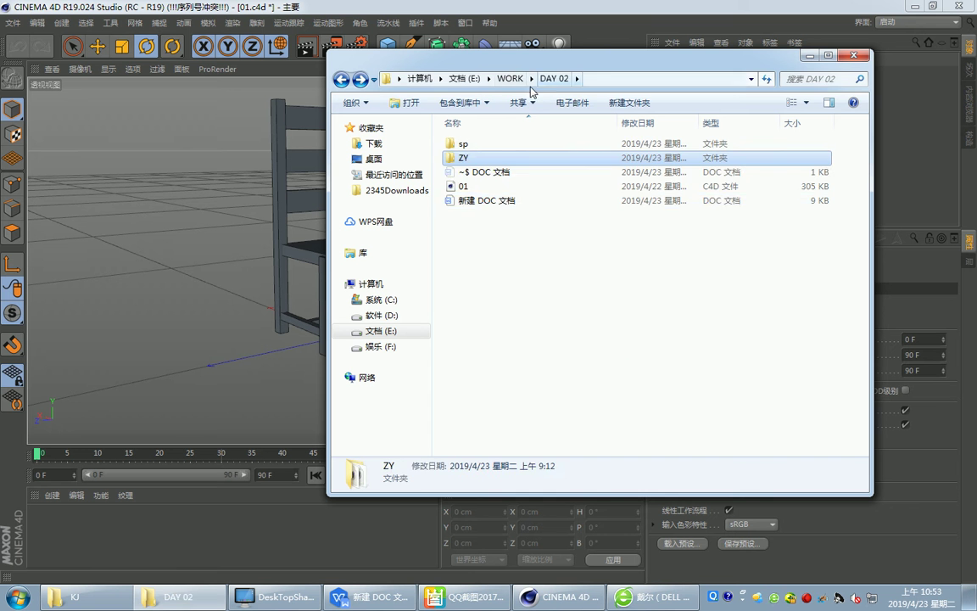
pyautogui.click(509, 78)
pyautogui.doubleClick(490, 146)
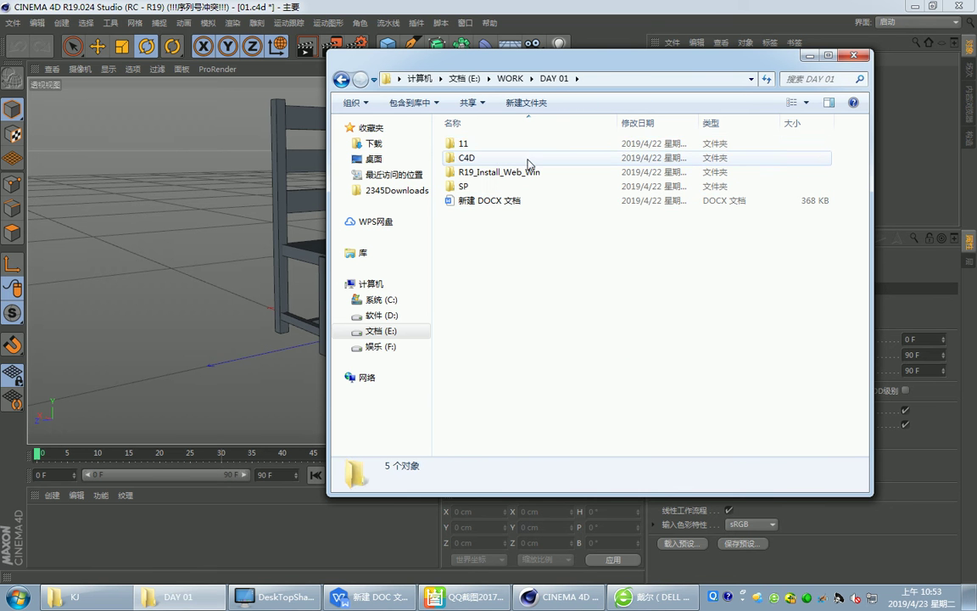
pyautogui.doubleClick(531, 148)
pyautogui.doubleClick(534, 146)
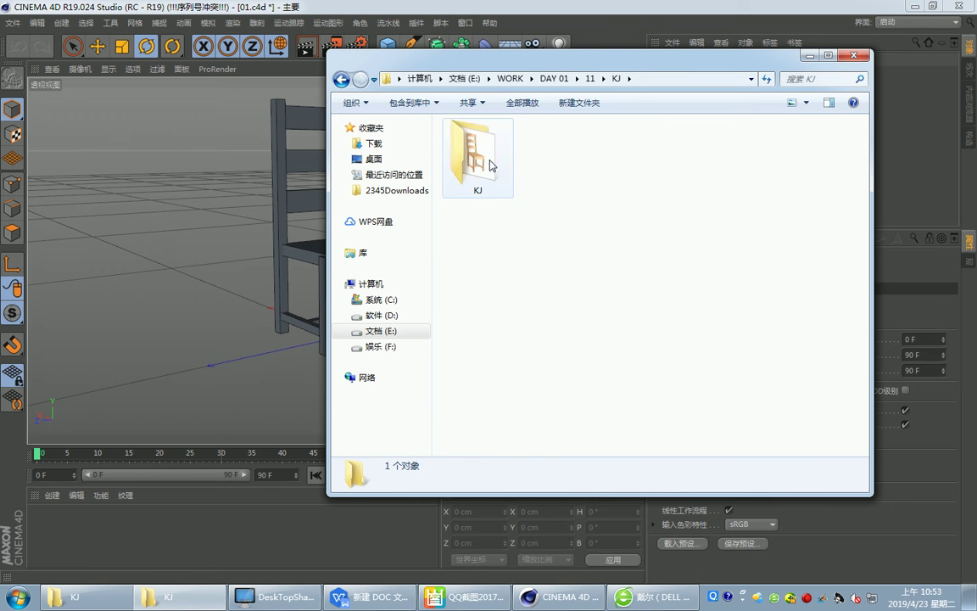
pyautogui.doubleClick(492, 165)
pyautogui.doubleClick(487, 168)
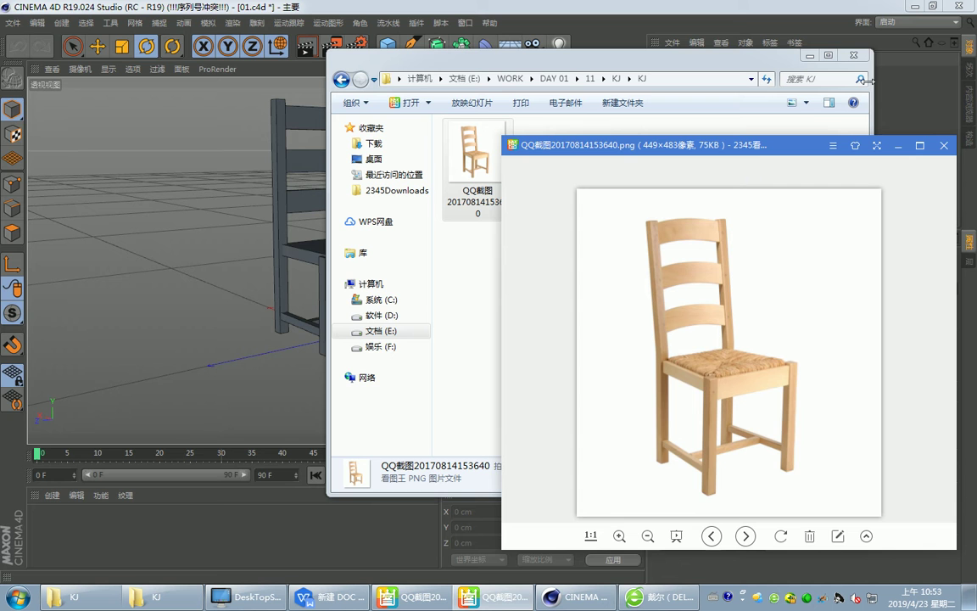
# Close the Explorer folder window.
pyautogui.click(828, 55)
pyautogui.doubleClick(854, 8)
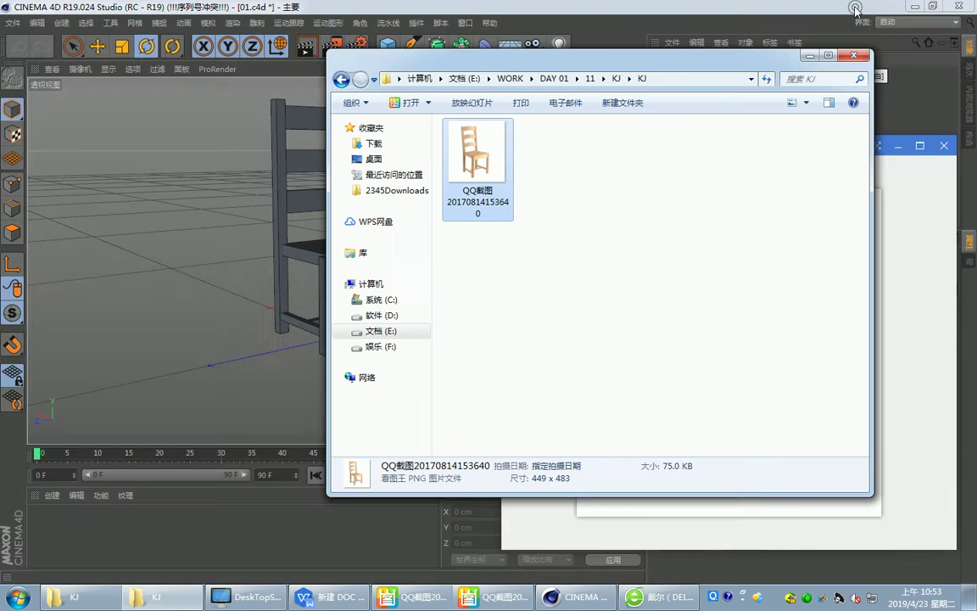
pyautogui.click(828, 55)
pyautogui.doubleClick(764, 13)
pyautogui.click(855, 56)
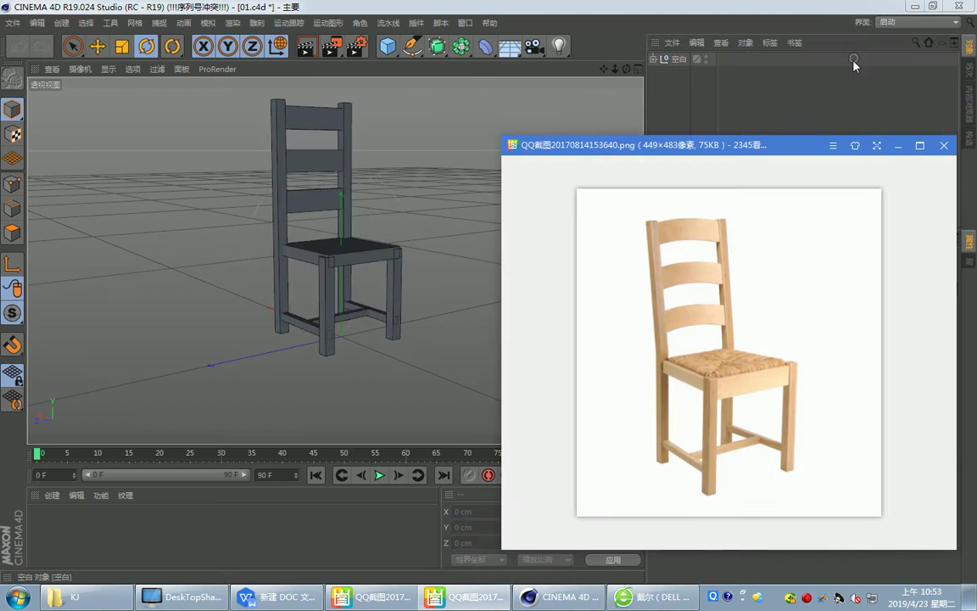
# Duplicate the chair group and place the copy to the left of the original.
pyautogui.click(638, 72)
pyautogui.press('e')
pyautogui.moveTo(264, 270); pyautogui.dragTo(355, 257)
pyautogui.hotkey('alt', 'Tab')
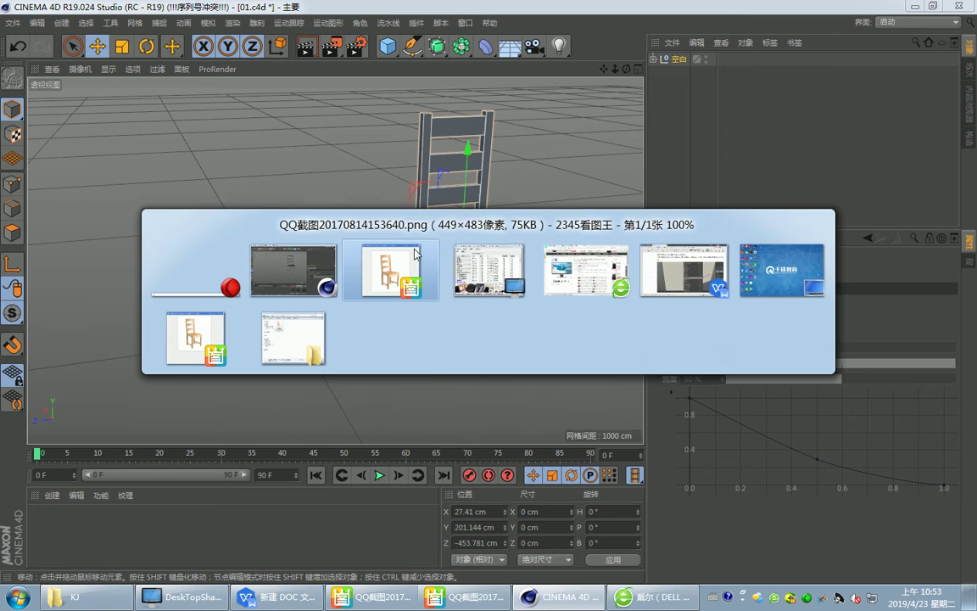
pyautogui.click(390, 241)
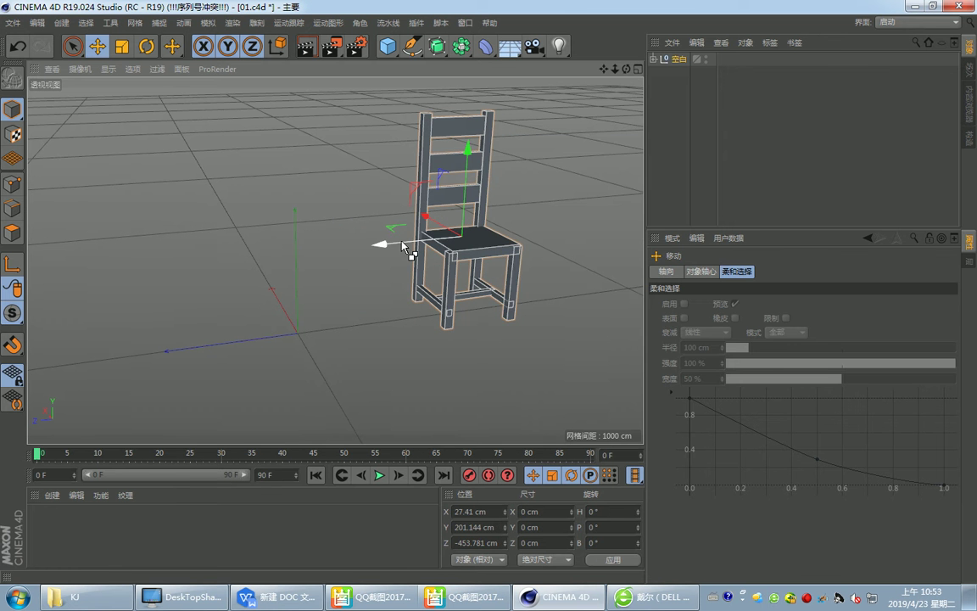
pyautogui.moveTo(404, 246)
pyautogui.keyDown('ctrl'); pyautogui.mouseDown()
pyautogui.moveTo(209, 235)
pyautogui.moveTo(415, 245)
pyautogui.moveTo(345, 266)
pyautogui.mouseUp(); pyautogui.keyUp('ctrl')
# Compare the copy with the reference photo and expand its 空白.1 parts list.
pyautogui.hotkey('alt', 'Tab')
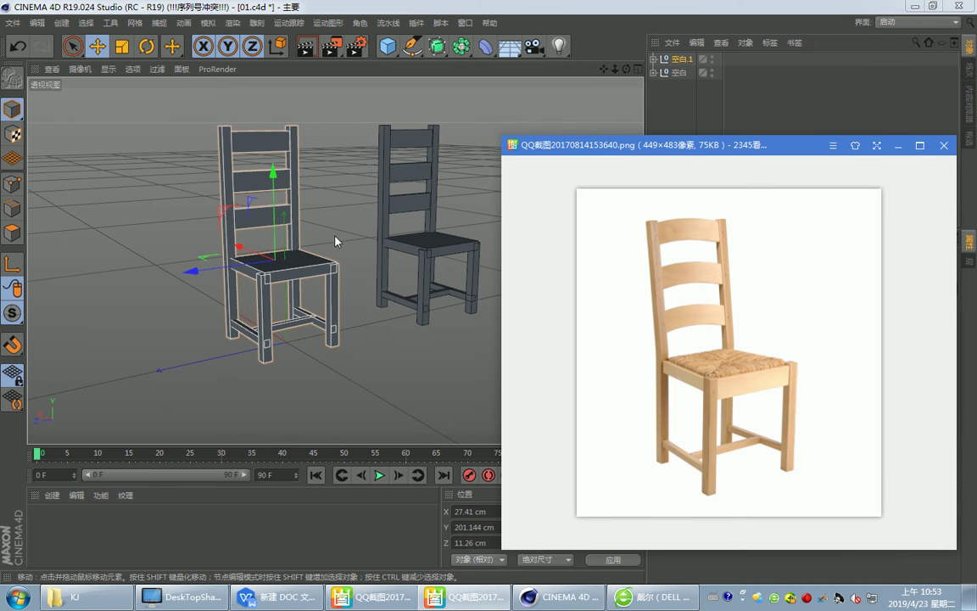
pyautogui.click(652, 60)
pyautogui.hotkey('alt', 'Tab')
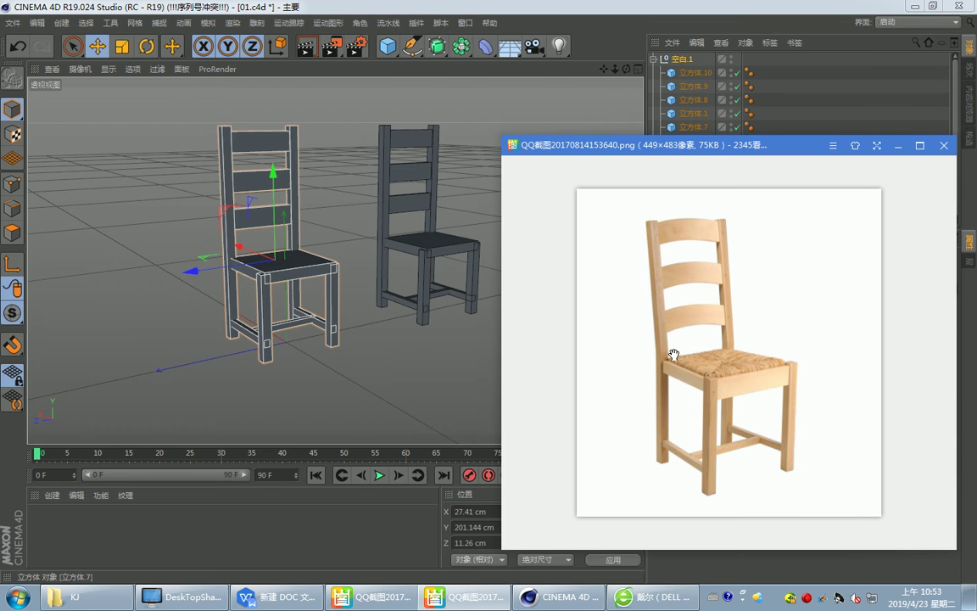
pyautogui.hotkey('alt', 'Tab')
pyautogui.click(195, 238)
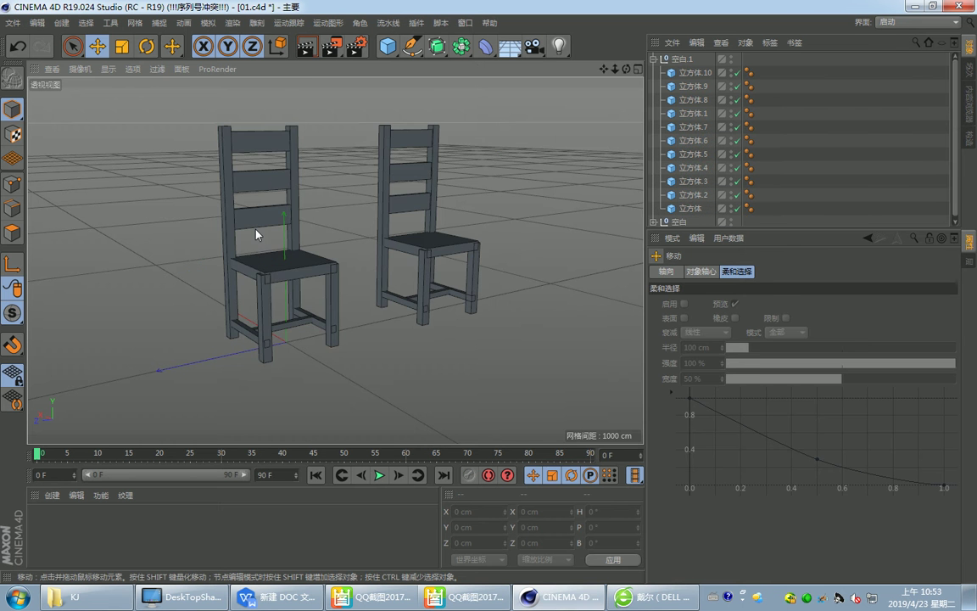
# Select both back posts of the left chair and shift them along Z.
pyautogui.moveTo(257, 235)
pyautogui.keyDown('alt'); pyautogui.mouseDown()
pyautogui.moveTo(253, 214)
pyautogui.moveTo(279, 341)
pyautogui.moveTo(262, 272)
pyautogui.mouseUp(); pyautogui.keyUp('alt')
pyautogui.click(195, 223)
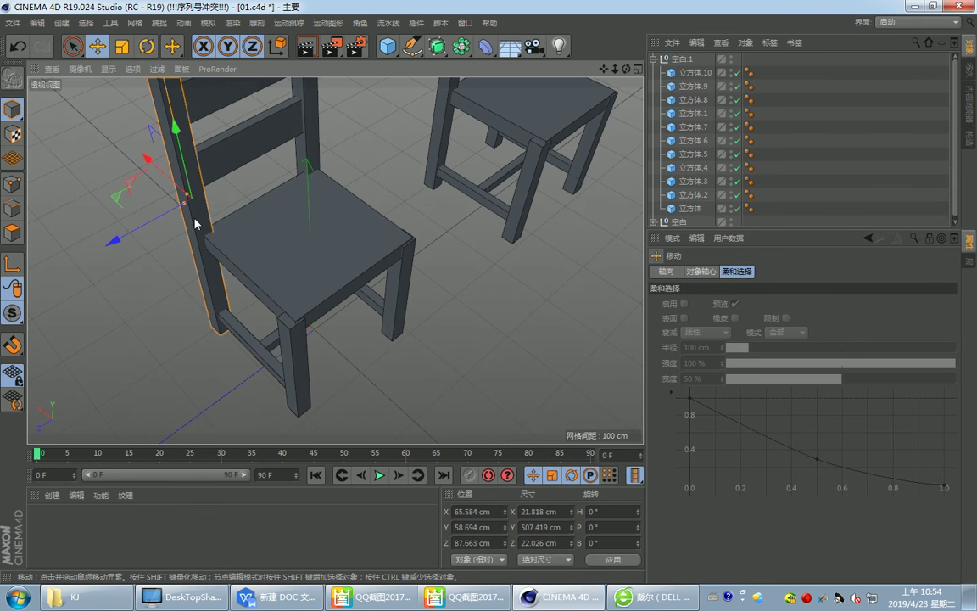
pyautogui.click(299, 158)
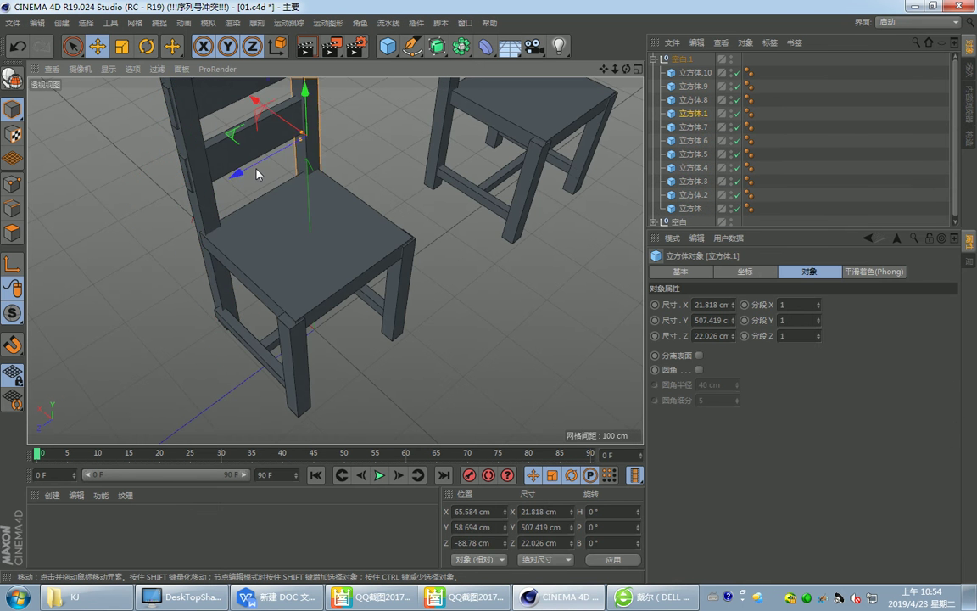
pyautogui.moveTo(257, 174)
pyautogui.mouseDown()
pyautogui.moveTo(252, 163)
pyautogui.moveTo(257, 221)
pyautogui.moveTo(239, 359)
pyautogui.mouseUp()
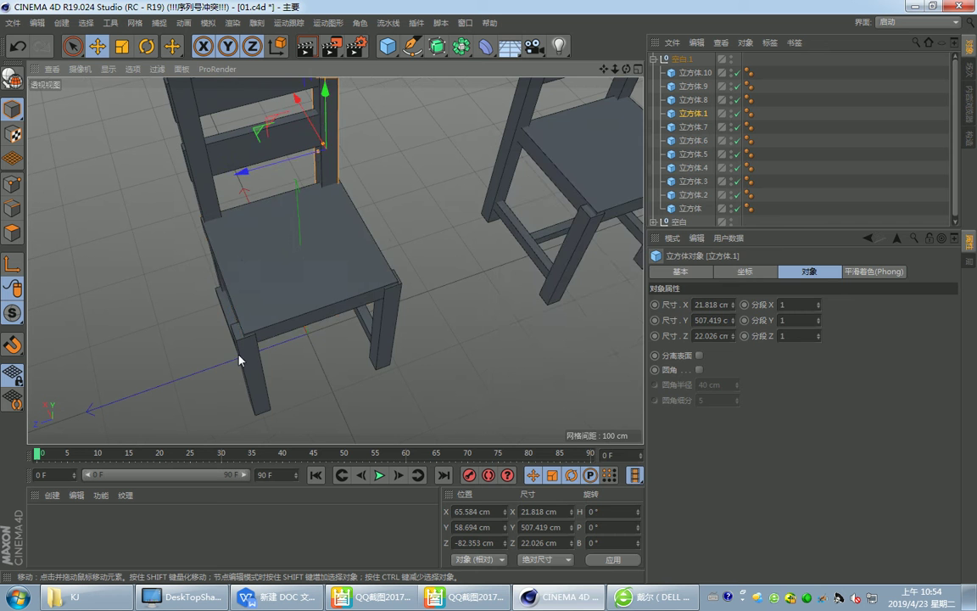
# Select the seat cube and make it an editable polygon.
pyautogui.click(284, 276)
pyautogui.click(312, 263)
pyautogui.keyDown('alt'); pyautogui.moveTo(281, 260); pyautogui.dragTo(239, 241); pyautogui.keyUp('alt')
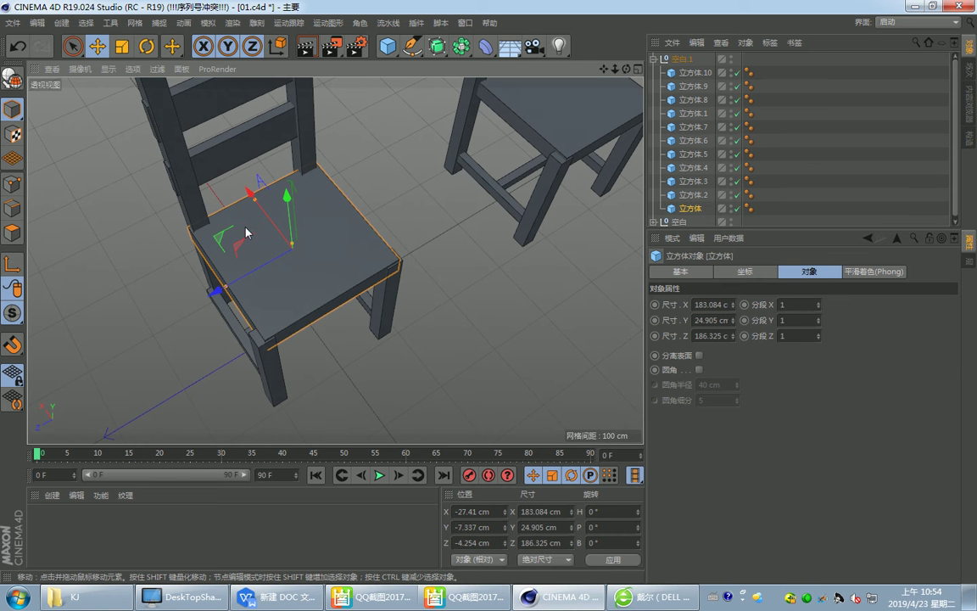
pyautogui.press('c')
pyautogui.moveTo(237, 246)
pyautogui.keyDown('alt'); pyautogui.mouseDown()
pyautogui.moveTo(296, 203)
pyautogui.moveTo(287, 212)
pyautogui.mouseUp(); pyautogui.keyUp('alt')
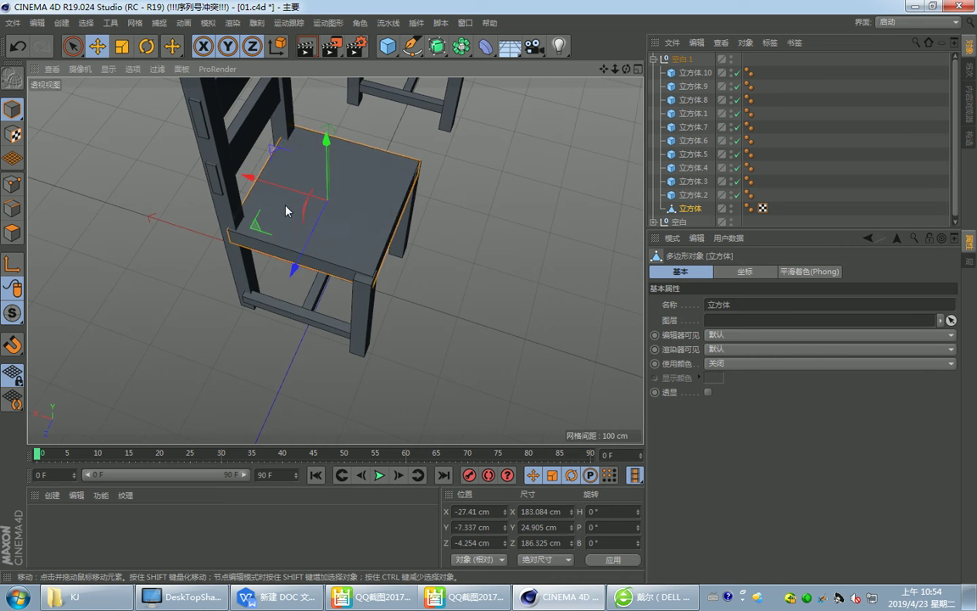
pyautogui.press('Return')
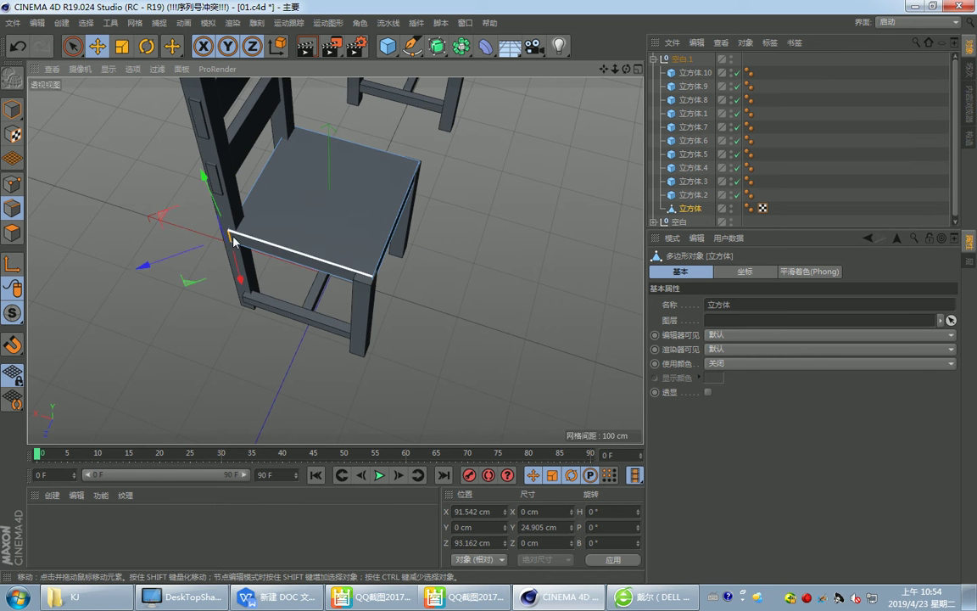
# Inspect the seat's edges and view the chairs from underneath.
pyautogui.click(234, 241)
pyautogui.moveTo(214, 270)
pyautogui.keyDown('alt'); pyautogui.mouseDown()
pyautogui.moveTo(253, 221)
pyautogui.moveTo(348, 211)
pyautogui.moveTo(336, 262)
pyautogui.moveTo(251, 224)
pyautogui.mouseUp(); pyautogui.keyUp('alt')
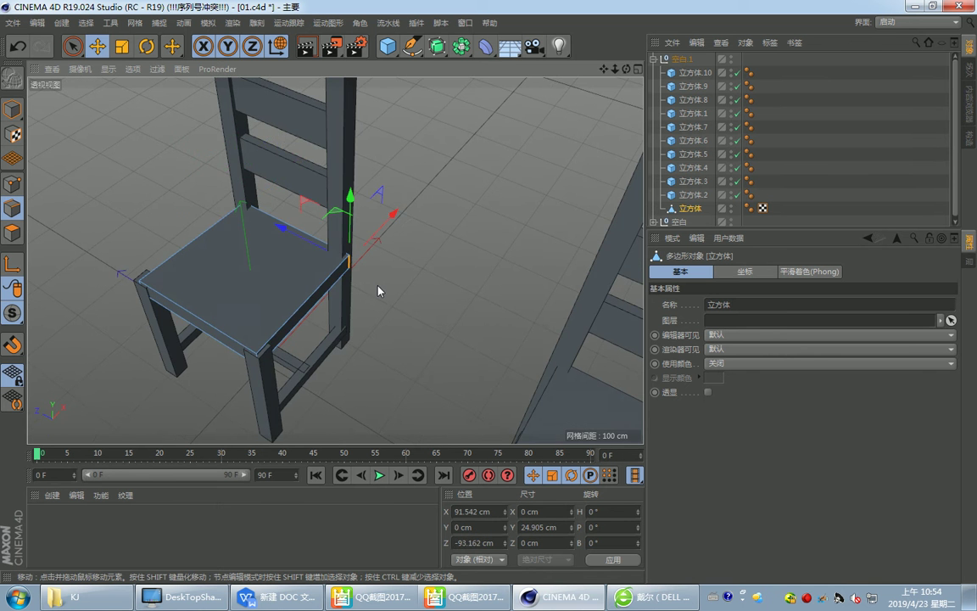
pyautogui.click(293, 258)
pyautogui.keyDown('alt'); pyautogui.moveTo(306, 272); pyautogui.dragTo(345, 316); pyautogui.keyUp('alt')
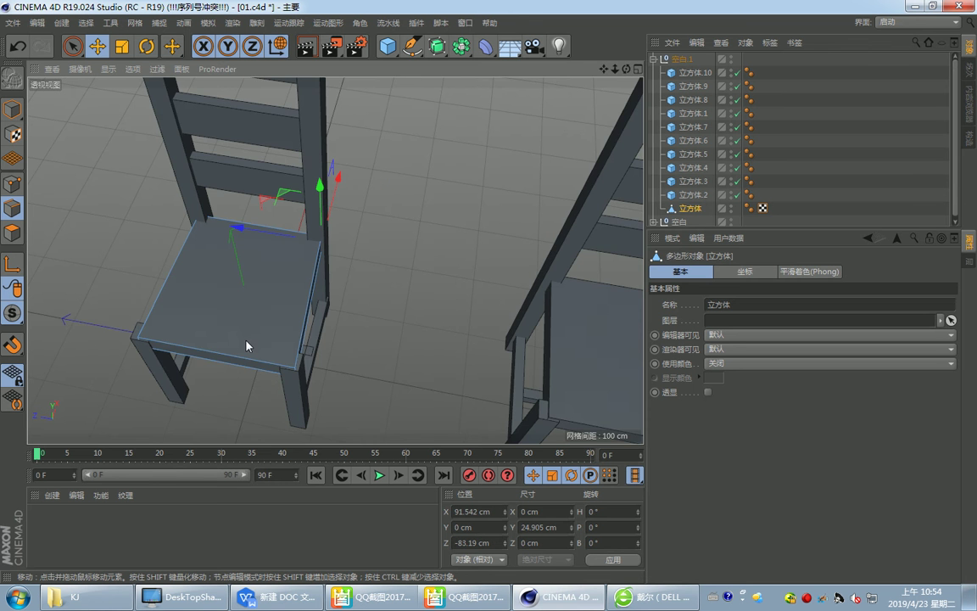
pyautogui.moveTo(247, 345)
pyautogui.keyDown('alt'); pyautogui.mouseDown()
pyautogui.moveTo(379, 340)
pyautogui.moveTo(413, 257)
pyautogui.moveTo(373, 199)
pyautogui.moveTo(368, 208)
pyautogui.moveTo(501, 207)
pyautogui.moveTo(452, 212)
pyautogui.mouseUp(); pyautogui.keyUp('alt')
pyautogui.click(397, 246)
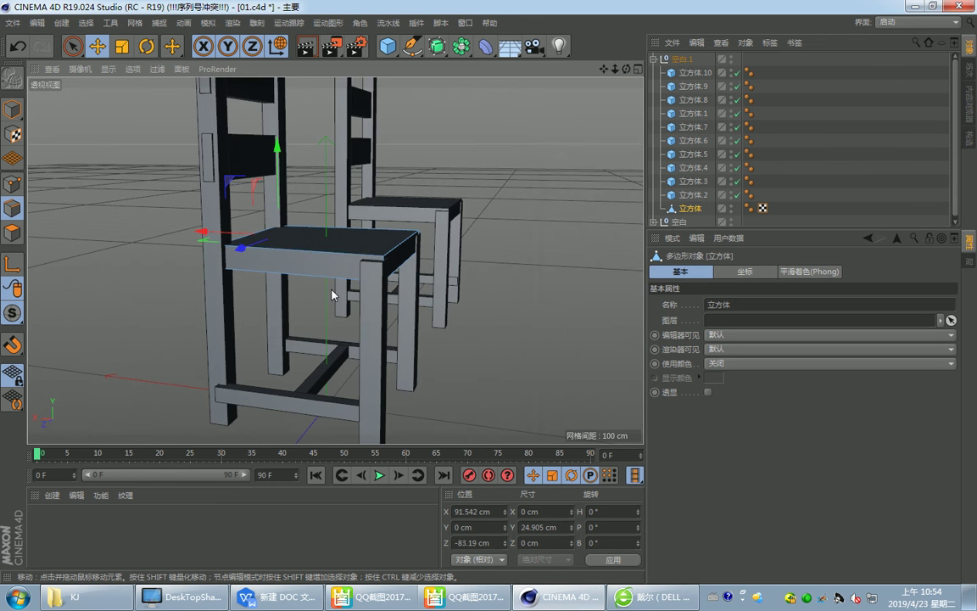
pyautogui.keyDown('alt'); pyautogui.moveTo(338, 290); pyautogui.dragTo(333, 251); pyautogui.keyUp('alt')
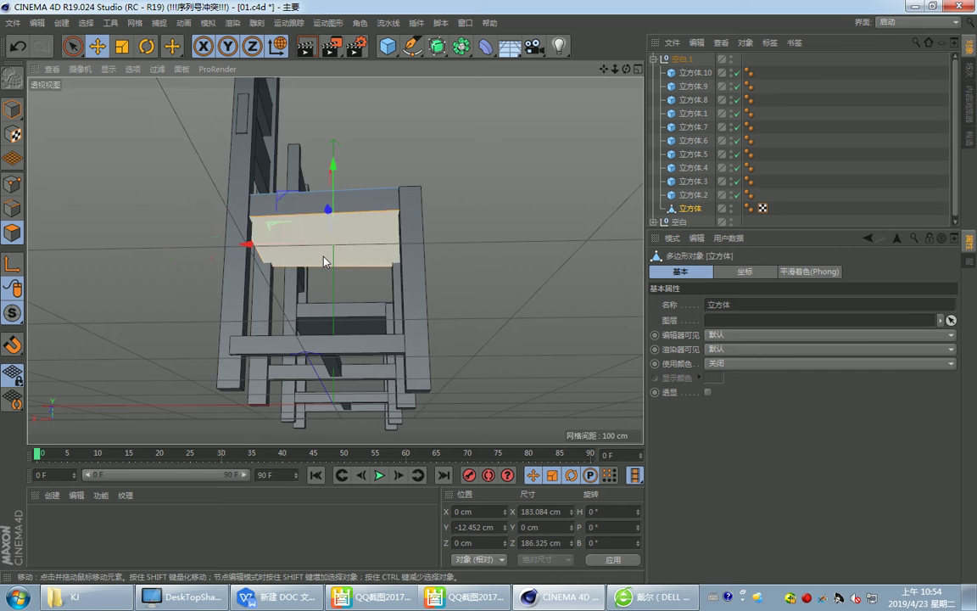
# Push the seat's bottom face down 7.493 cm and lower the seat to Y -14.216 cm.
pyautogui.click(325, 258)
pyautogui.moveTo(336, 157)
pyautogui.mouseDown()
pyautogui.moveTo(336, 148)
pyautogui.moveTo(255, 240)
pyautogui.moveTo(290, 269)
pyautogui.moveTo(252, 335)
pyautogui.moveTo(370, 279)
pyautogui.moveTo(359, 301)
pyautogui.mouseUp()
pyautogui.click(255, 240)
pyautogui.click(12, 109)
pyautogui.click(96, 45)
pyautogui.hotkey('alt', 'Tab')
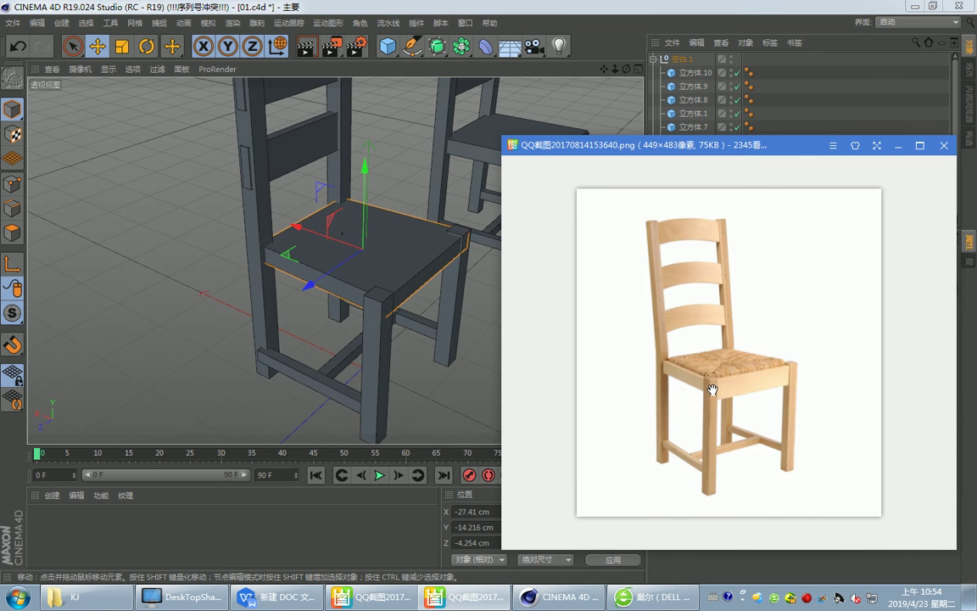
# Zoom the reference photo to about 352%, pan to the seat's front corner, then select the front leg.
pyautogui.scroll(1, 717, 386)
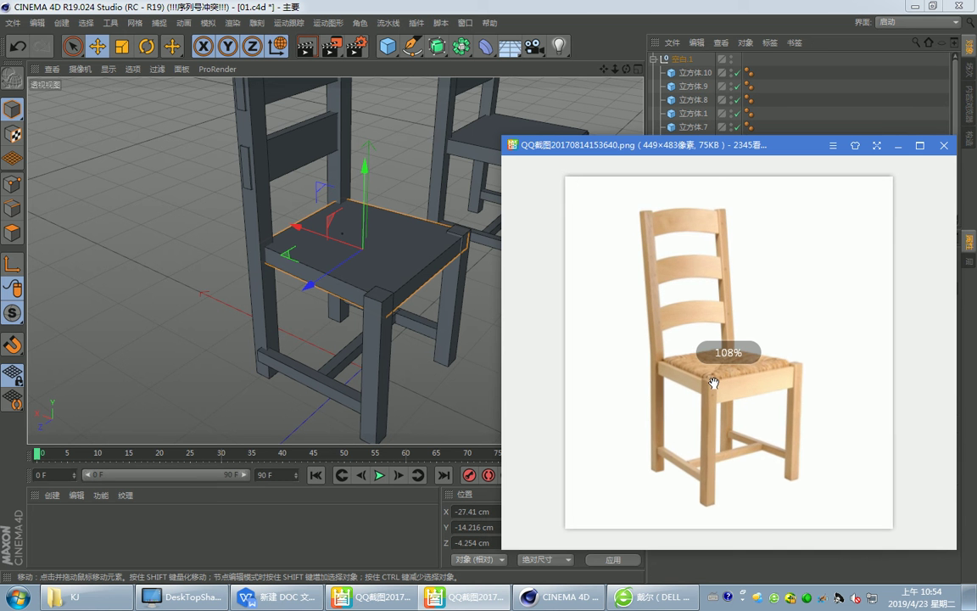
pyautogui.scroll(2, 715, 390)
pyautogui.scroll(2, 711, 399)
pyautogui.scroll(1, 709, 411)
pyautogui.scroll(1, 708, 411)
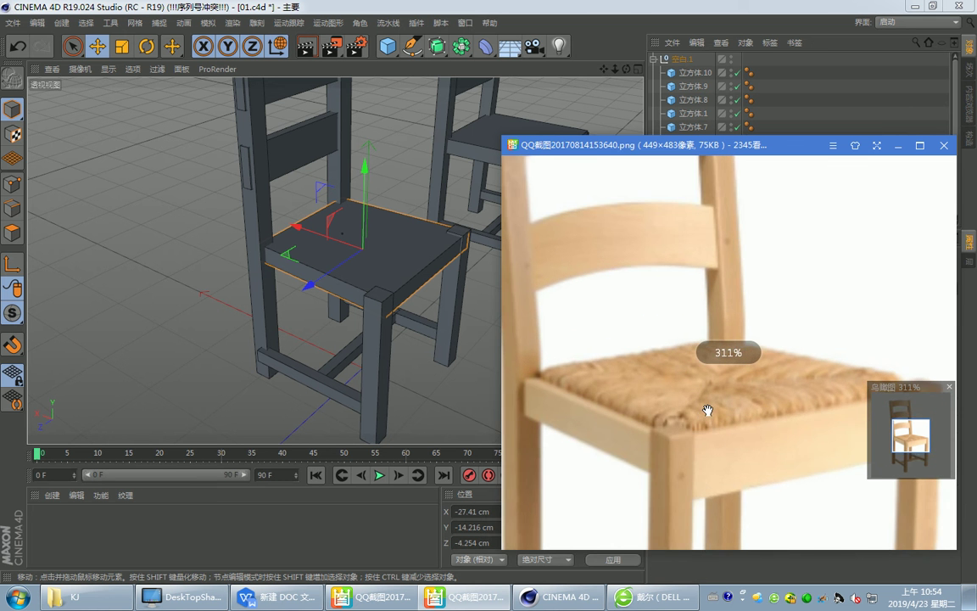
pyautogui.scroll(1, 712, 424)
pyautogui.rightClick(808, 603)
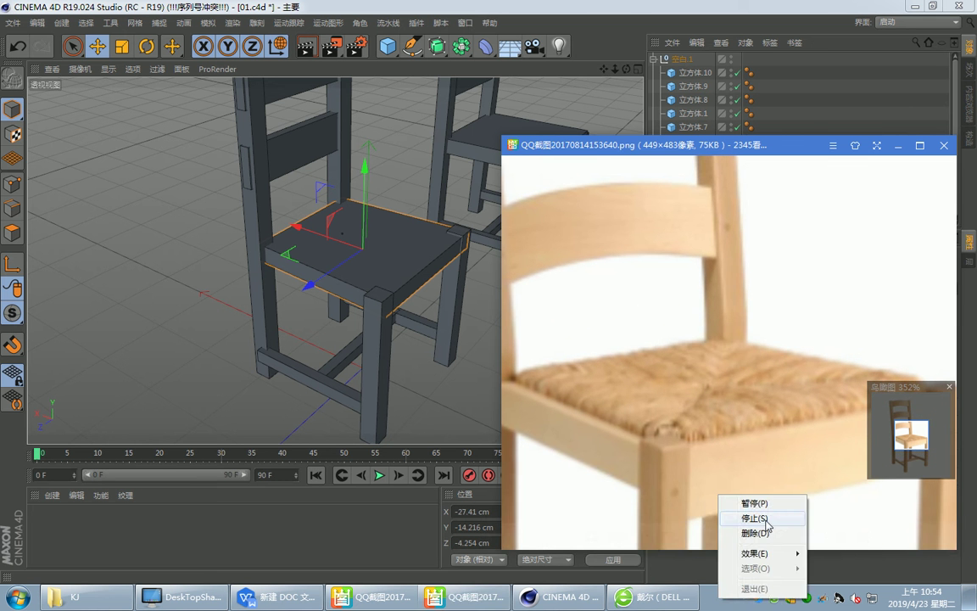
pyautogui.click(683, 464)
pyautogui.moveTo(666, 462); pyautogui.dragTo(670, 367)
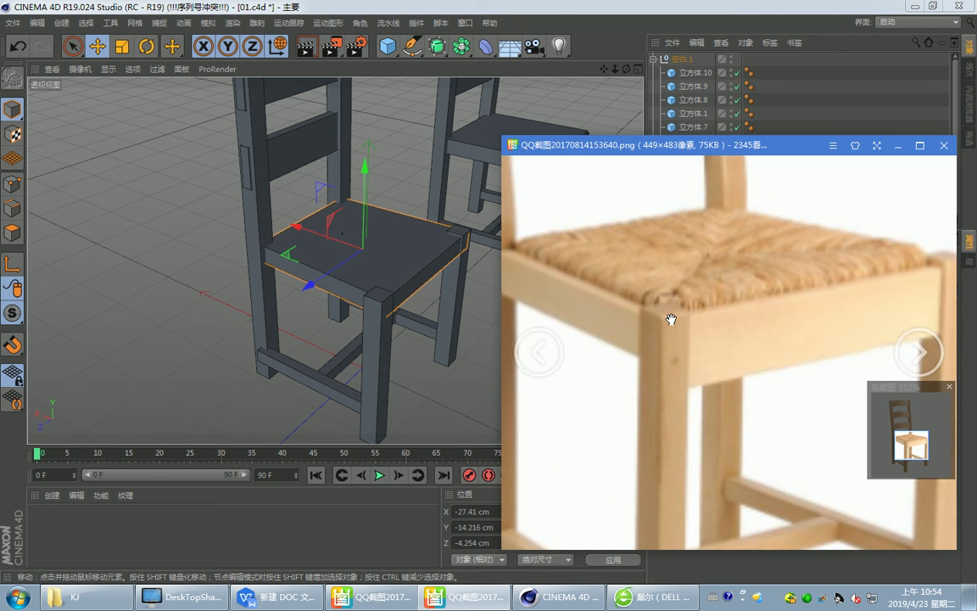
pyautogui.click(370, 371)
# Move front leg 立方体.2 to Z 82.258 and slim it to 18.17 × 17.116 cm.
pyautogui.scroll(3, 373, 339)
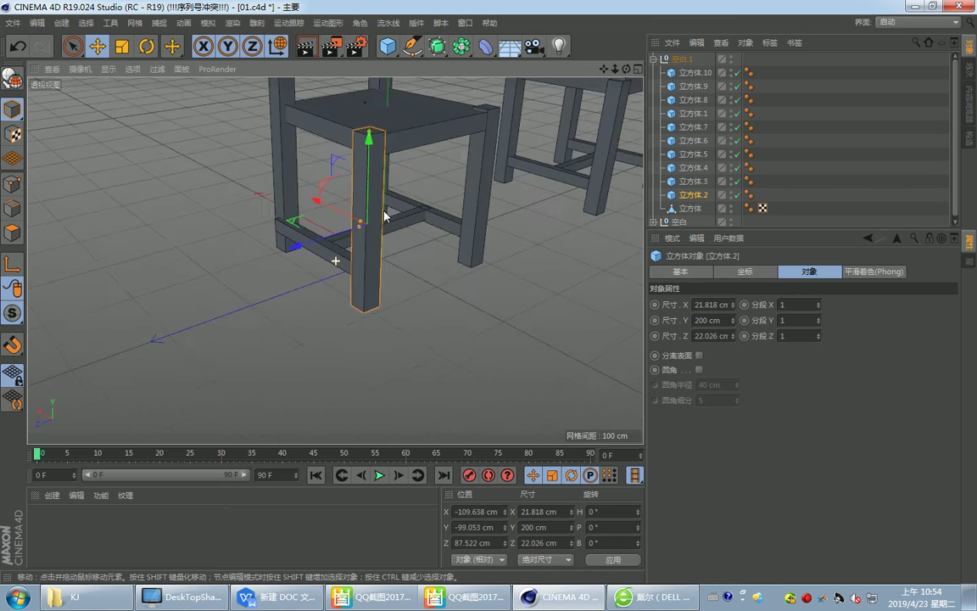
pyautogui.scroll(3, 377, 280)
pyautogui.moveTo(339, 310)
pyautogui.mouseDown()
pyautogui.moveTo(355, 310)
pyautogui.moveTo(344, 313)
pyautogui.mouseUp()
pyautogui.moveTo(373, 255)
pyautogui.keyDown('alt'); pyautogui.mouseDown()
pyautogui.moveTo(379, 280)
pyautogui.moveTo(366, 301)
pyautogui.moveTo(275, 283)
pyautogui.mouseUp(); pyautogui.keyUp('alt')
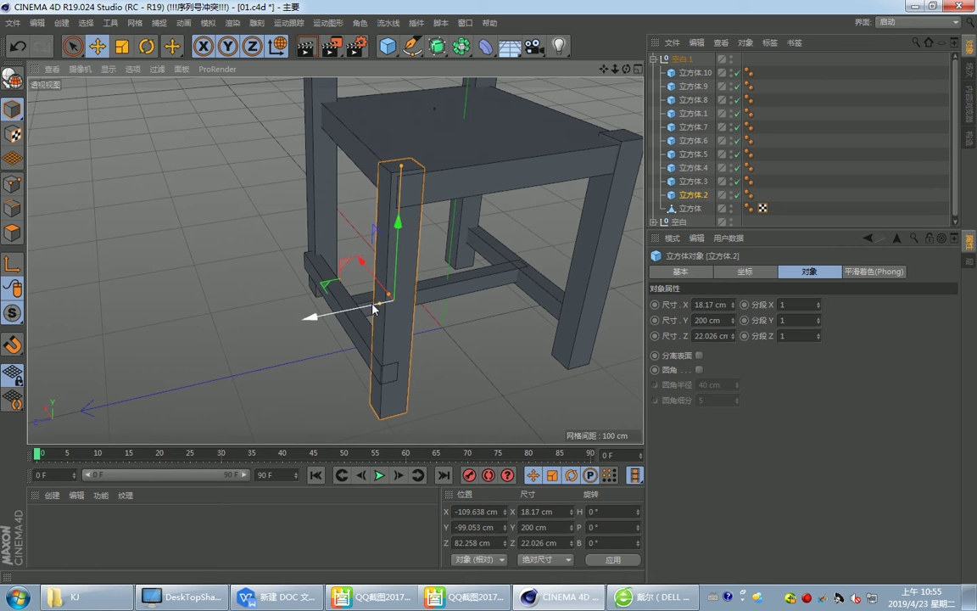
pyautogui.moveTo(382, 306); pyautogui.dragTo(384, 302)
pyautogui.moveTo(392, 262)
pyautogui.keyDown('alt'); pyautogui.mouseDown()
pyautogui.moveTo(383, 272)
pyautogui.moveTo(319, 222)
pyautogui.mouseUp(); pyautogui.keyUp('alt')
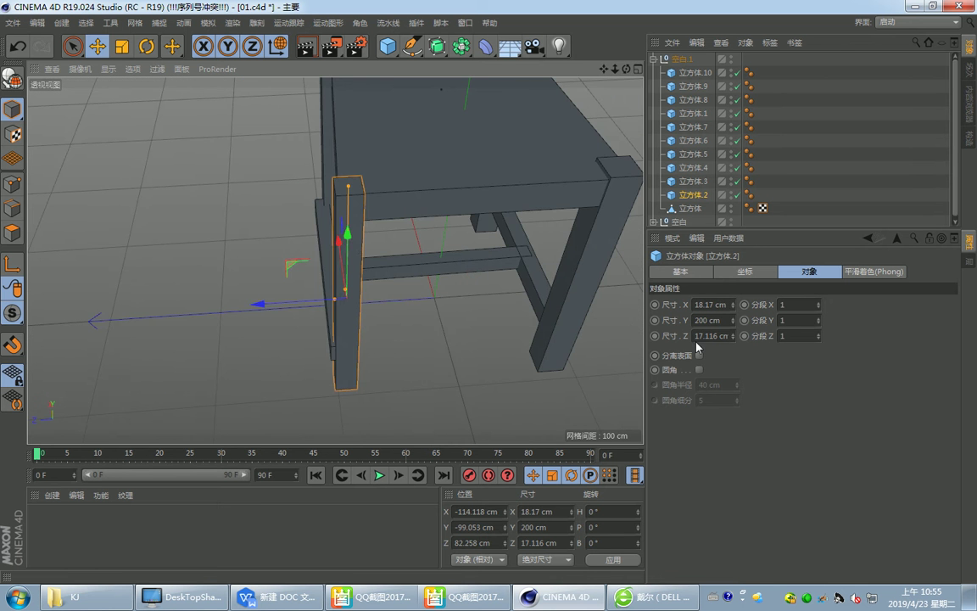
# Turn on Fillet for the front leg with a 1 cm radius.
pyautogui.click(700, 370)
pyautogui.click(700, 370)
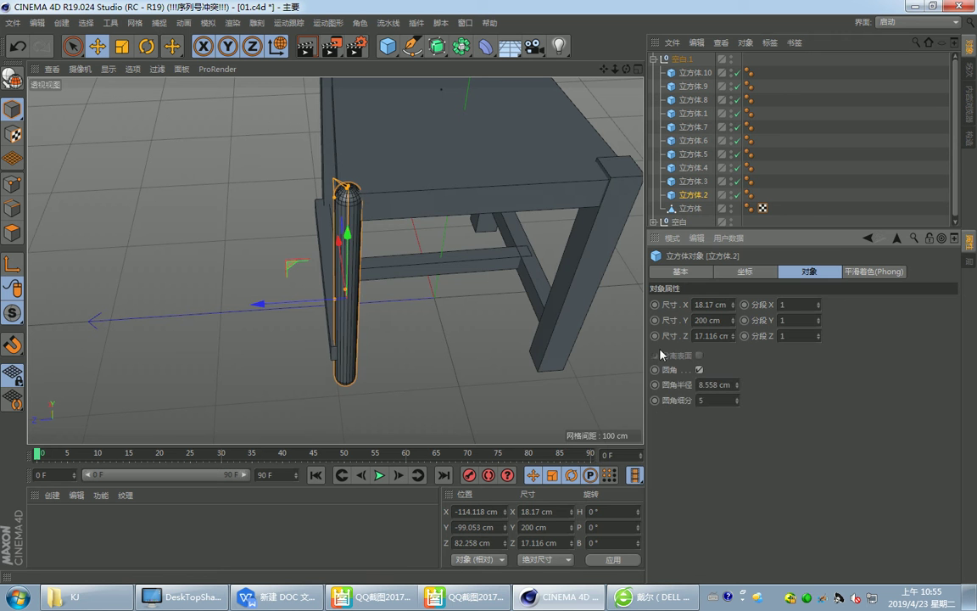
pyautogui.hotkey('alt', 'Tab')
pyautogui.hotkey('alt', 'Tab')
pyautogui.press('BackSpace')
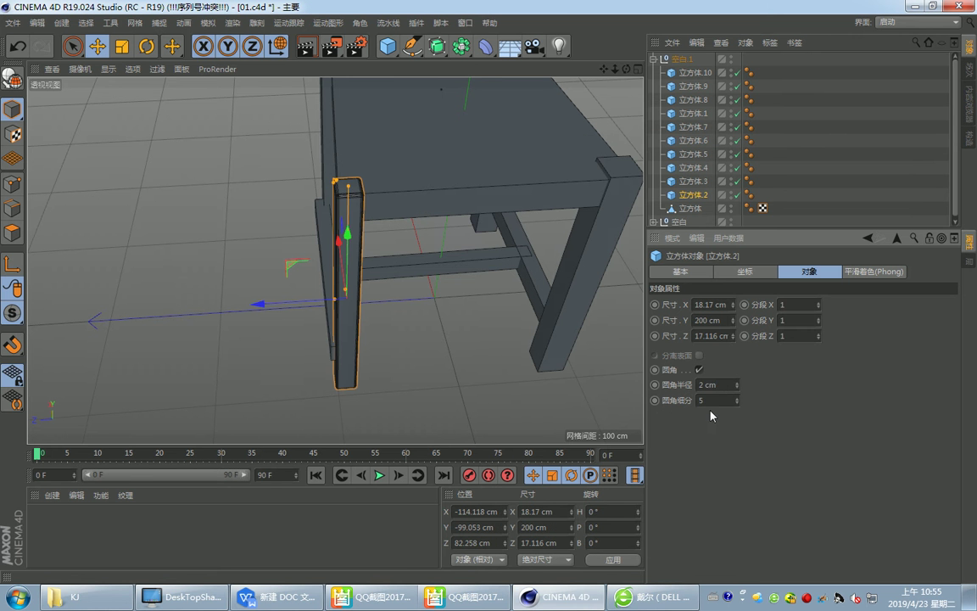
pyautogui.write('1')
pyautogui.press('Return')
pyautogui.write('3')
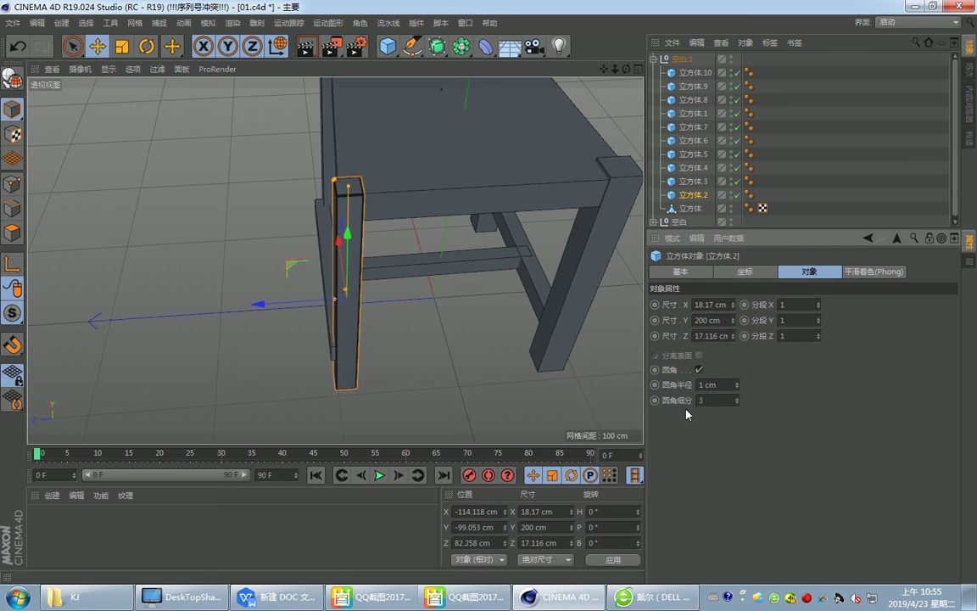
# Dismiss the licence warning and select the right back leg.
pyautogui.scroll(2, 377, 216)
pyautogui.keyDown('alt'); pyautogui.moveTo(436, 273); pyautogui.dragTo(421, 222); pyautogui.keyUp('alt')
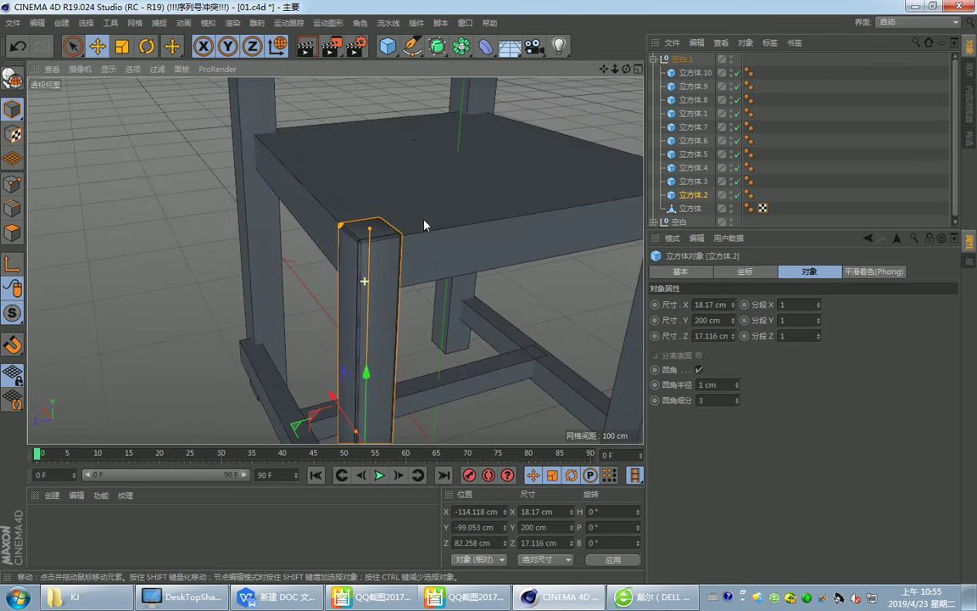
pyautogui.scroll(2, 421, 223)
pyautogui.scroll(3, 451, 240)
pyautogui.keyDown('alt'); pyautogui.moveTo(372, 256); pyautogui.dragTo(713, 397); pyautogui.keyUp('alt')
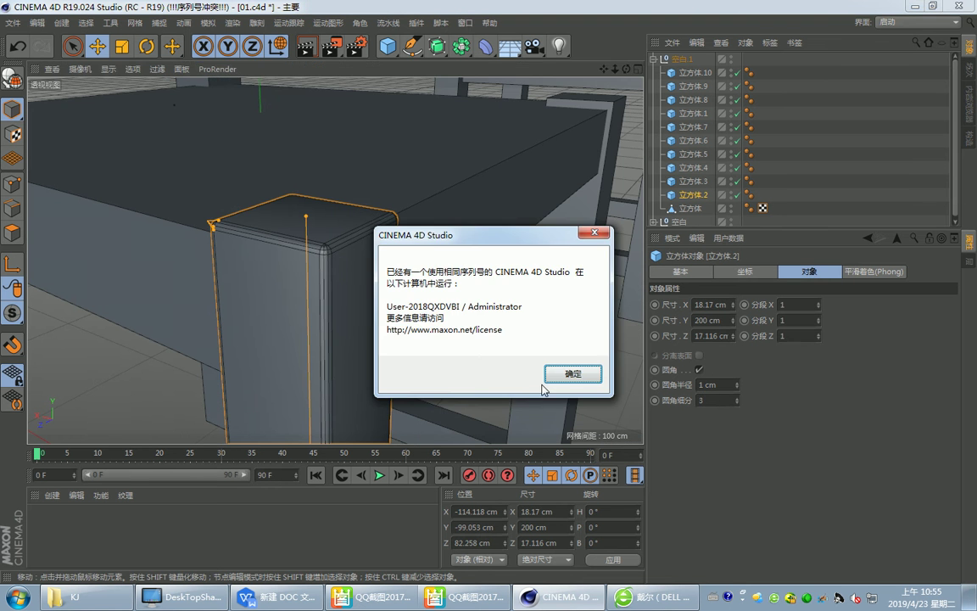
pyautogui.click(545, 380)
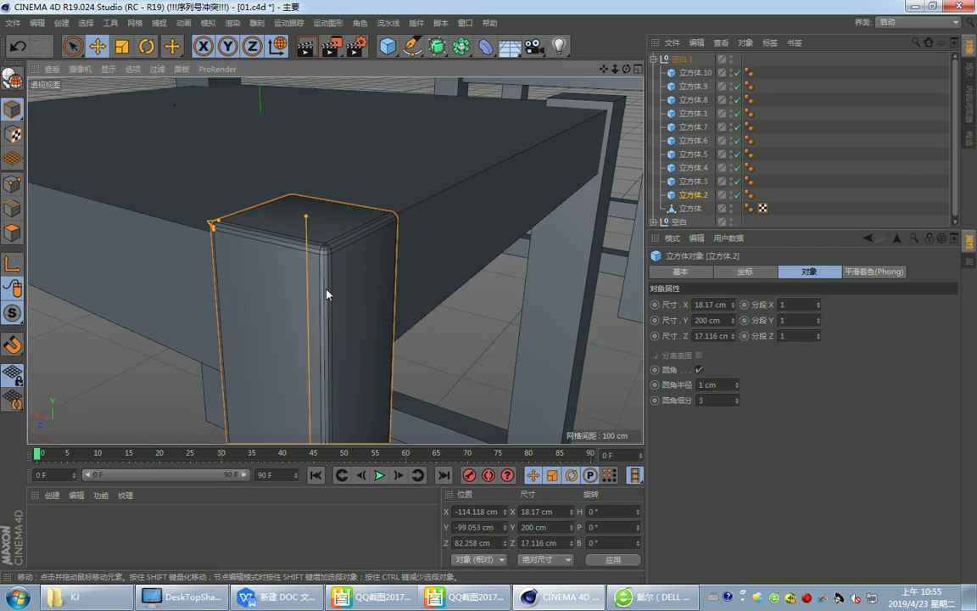
pyautogui.click(506, 320)
pyautogui.moveTo(507, 321)
pyautogui.keyDown('alt'); pyautogui.mouseDown()
pyautogui.moveTo(436, 307)
pyautogui.moveTo(444, 333)
pyautogui.moveTo(460, 275)
pyautogui.moveTo(290, 255)
pyautogui.moveTo(316, 257)
pyautogui.moveTo(157, 108)
pyautogui.mouseUp(); pyautogui.keyUp('alt')
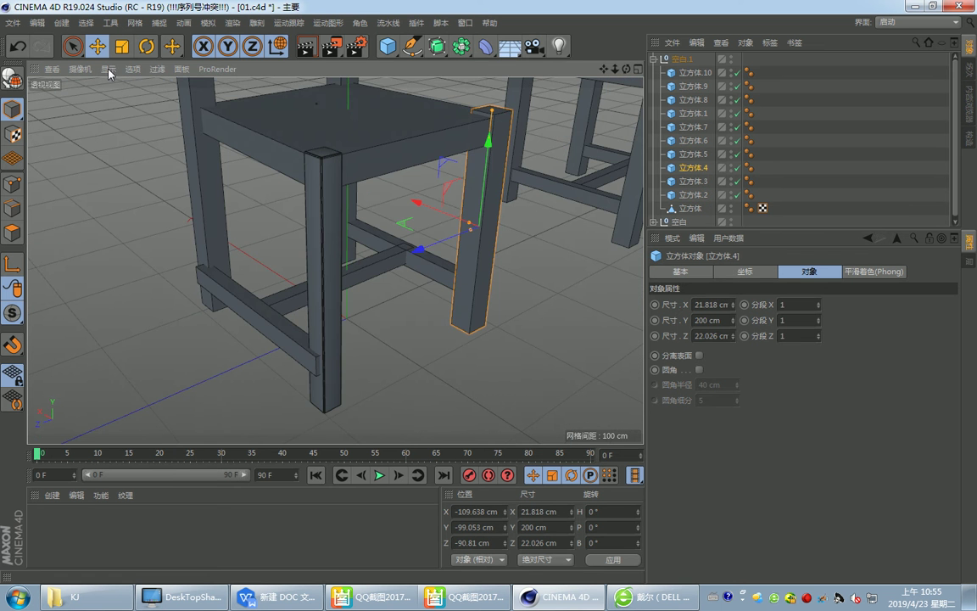
# Delete the old right back leg and copy the filleted front leg to that corner.
pyautogui.keyDown('alt'); pyautogui.moveTo(96, 62); pyautogui.dragTo(125, 97); pyautogui.keyUp('alt')
pyautogui.moveTo(442, 271)
pyautogui.keyDown('alt'); pyautogui.mouseDown()
pyautogui.moveTo(390, 316)
pyautogui.moveTo(347, 190)
pyautogui.mouseUp(); pyautogui.keyUp('alt')
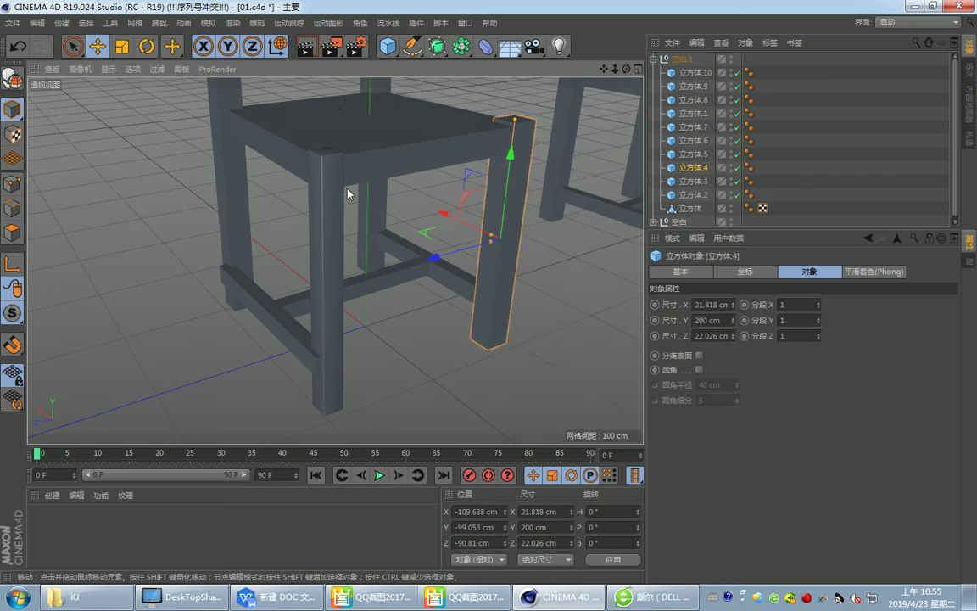
pyautogui.hotkey('alt', 'Tab')
pyautogui.hotkey('alt', 'Tab')
pyautogui.click(332, 262)
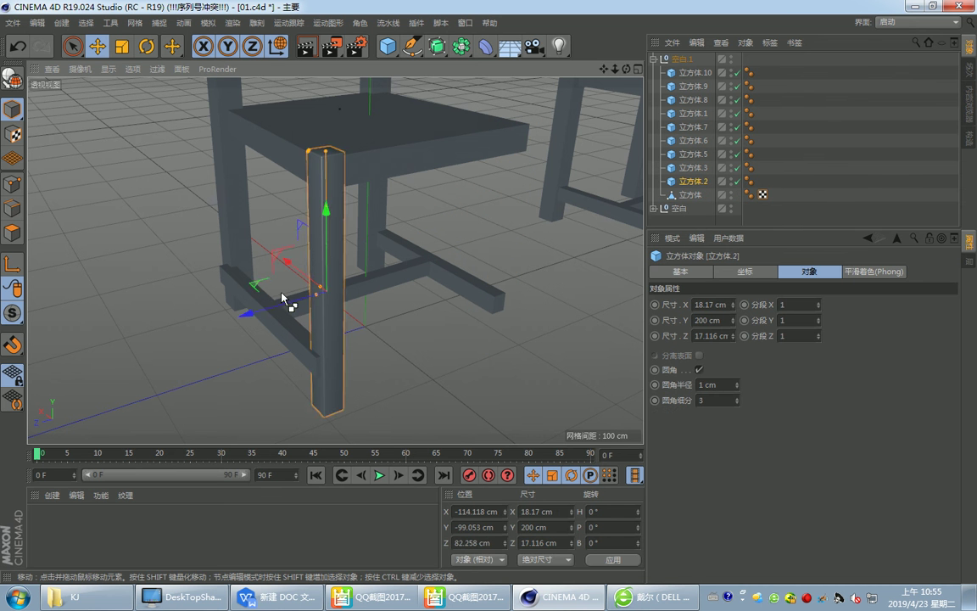
pyautogui.keyDown('ctrl'); pyautogui.moveTo(282, 298); pyautogui.dragTo(447, 262); pyautogui.keyUp('ctrl')
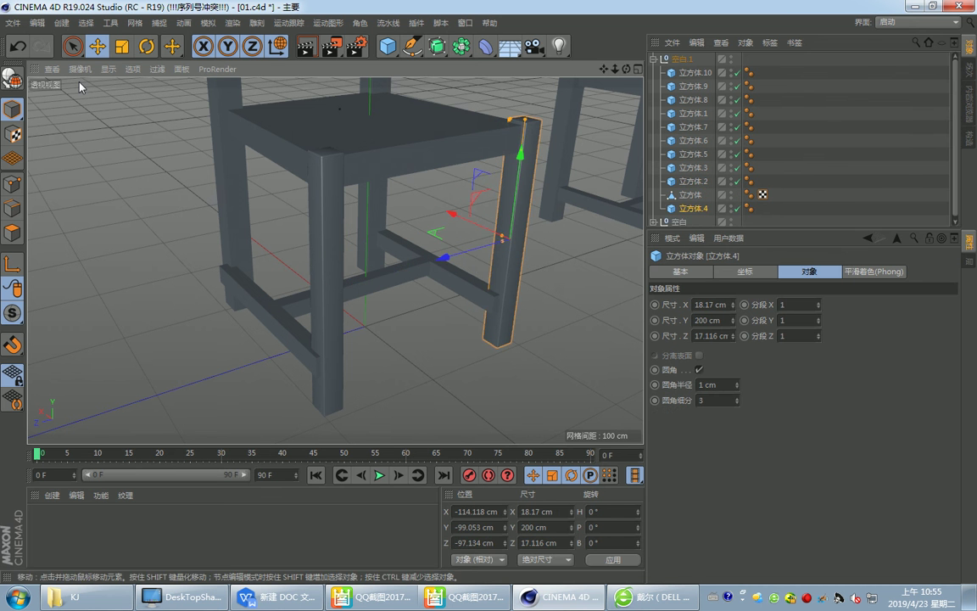
# Show edge lines in the viewport and nudge the copied leg to Z -92.616.
pyautogui.click(108, 69)
pyautogui.click(119, 106)
pyautogui.moveTo(403, 190)
pyautogui.keyDown('alt'); pyautogui.mouseDown()
pyautogui.moveTo(447, 257)
pyautogui.moveTo(450, 314)
pyautogui.mouseUp(); pyautogui.keyUp('alt')
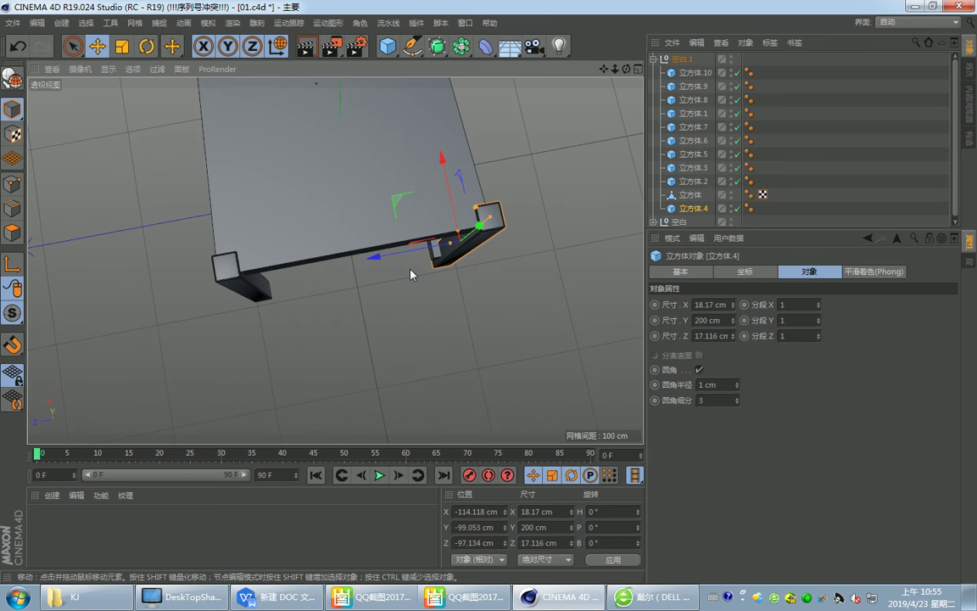
pyautogui.moveTo(377, 246)
pyautogui.mouseDown()
pyautogui.moveTo(356, 225)
pyautogui.moveTo(362, 203)
pyautogui.moveTo(413, 216)
pyautogui.moveTo(447, 292)
pyautogui.moveTo(347, 236)
pyautogui.moveTo(414, 276)
pyautogui.moveTo(408, 315)
pyautogui.mouseUp()
pyautogui.hotkey('alt', 'Tab')
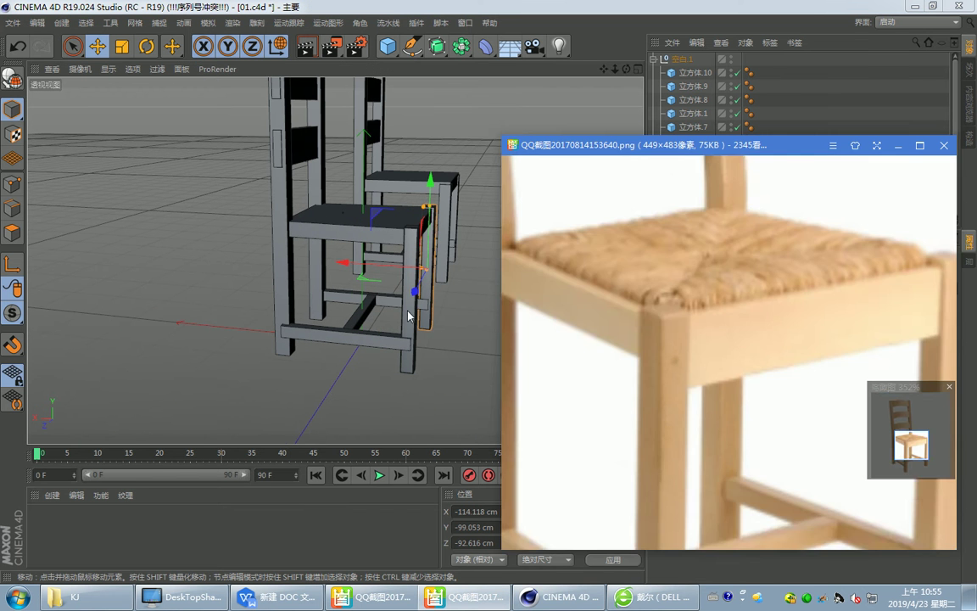
# Check the photo's lower stretchers, then shift side stretcher 立方体.8 to Z 83.188 cm.
pyautogui.scroll(-3, 714, 227)
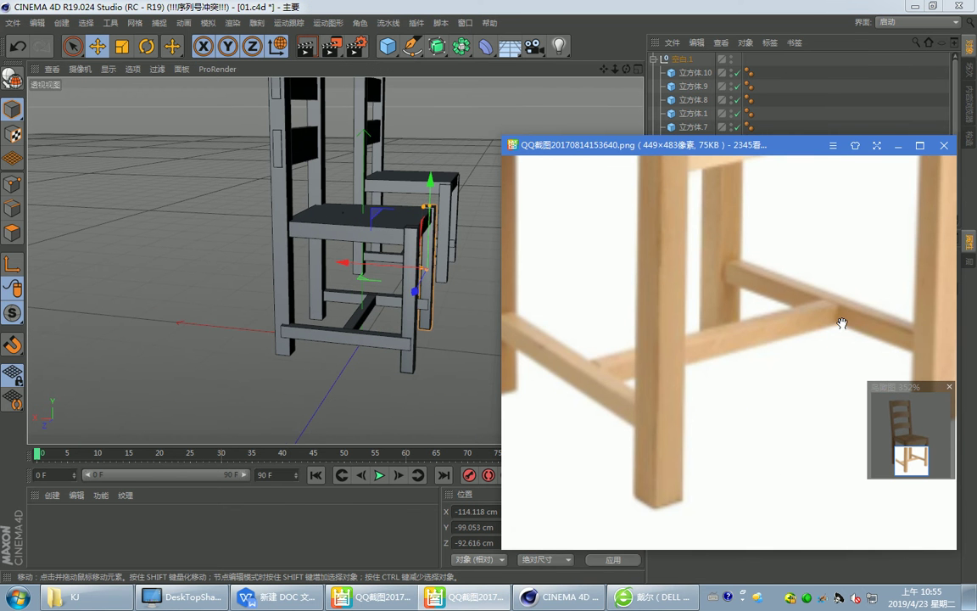
pyautogui.hotkey('alt', 'Tab')
pyautogui.moveTo(710, 347)
pyautogui.keyDown('alt'); pyautogui.mouseDown()
pyautogui.moveTo(391, 343)
pyautogui.moveTo(369, 334)
pyautogui.moveTo(375, 338)
pyautogui.mouseUp(); pyautogui.keyUp('alt')
pyautogui.click(307, 315)
pyautogui.moveTo(307, 315)
pyautogui.keyDown('alt'); pyautogui.mouseDown()
pyautogui.moveTo(346, 309)
pyautogui.moveTo(317, 331)
pyautogui.moveTo(340, 330)
pyautogui.moveTo(305, 270)
pyautogui.moveTo(274, 288)
pyautogui.moveTo(284, 319)
pyautogui.moveTo(257, 272)
pyautogui.moveTo(331, 229)
pyautogui.moveTo(508, 226)
pyautogui.moveTo(327, 273)
pyautogui.moveTo(364, 272)
pyautogui.moveTo(328, 270)
pyautogui.moveTo(360, 255)
pyautogui.mouseUp(); pyautogui.keyUp('alt')
pyautogui.press('r')
# Rotate stretcher 立方体.8 slightly about its heading and adjust its tilt.
pyautogui.press('e')
pyautogui.press('r')
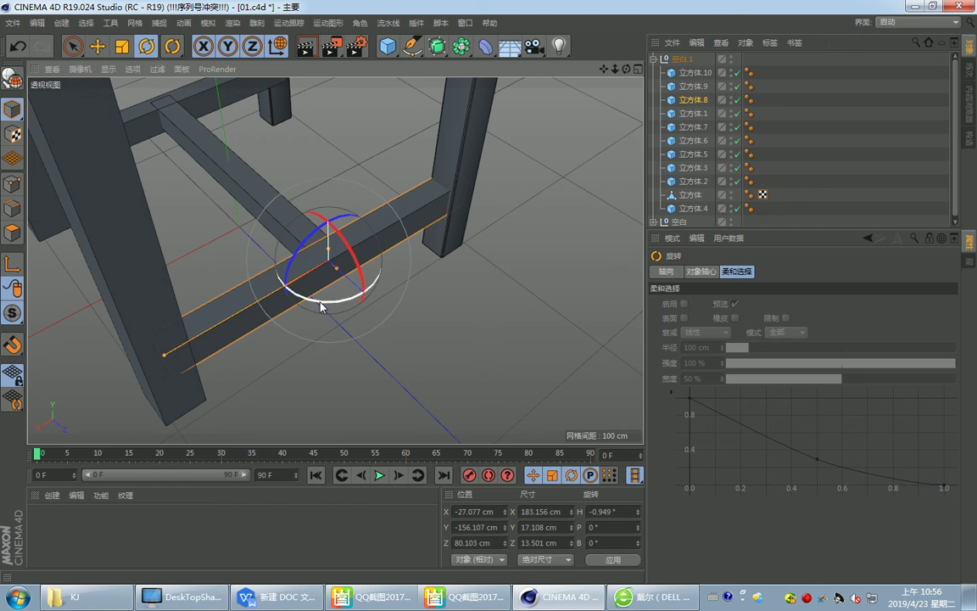
pyautogui.moveTo(320, 306); pyautogui.dragTo(326, 303)
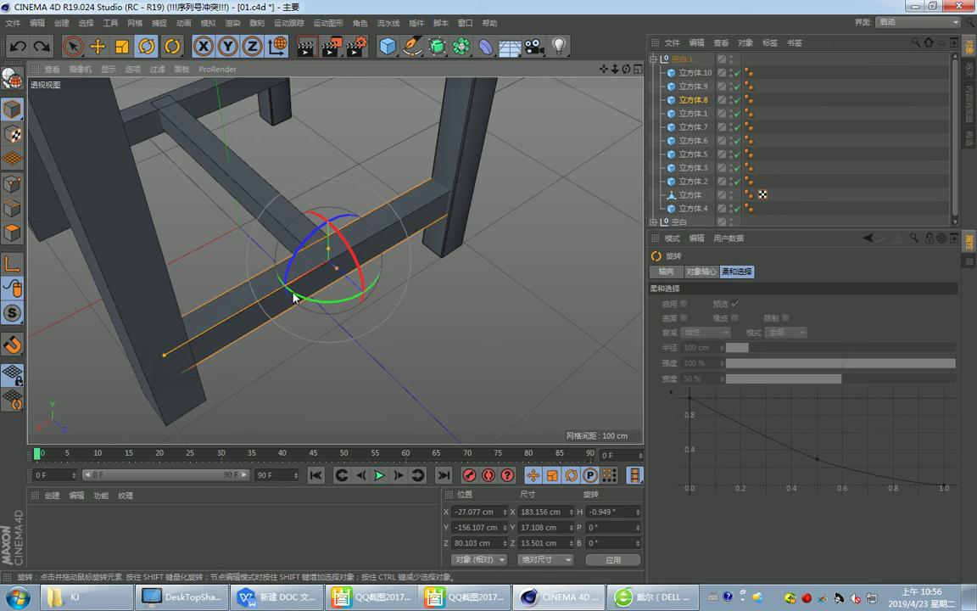
pyautogui.scroll(2, 370, 257)
pyautogui.scroll(1, 378, 251)
pyautogui.scroll(2, 375, 246)
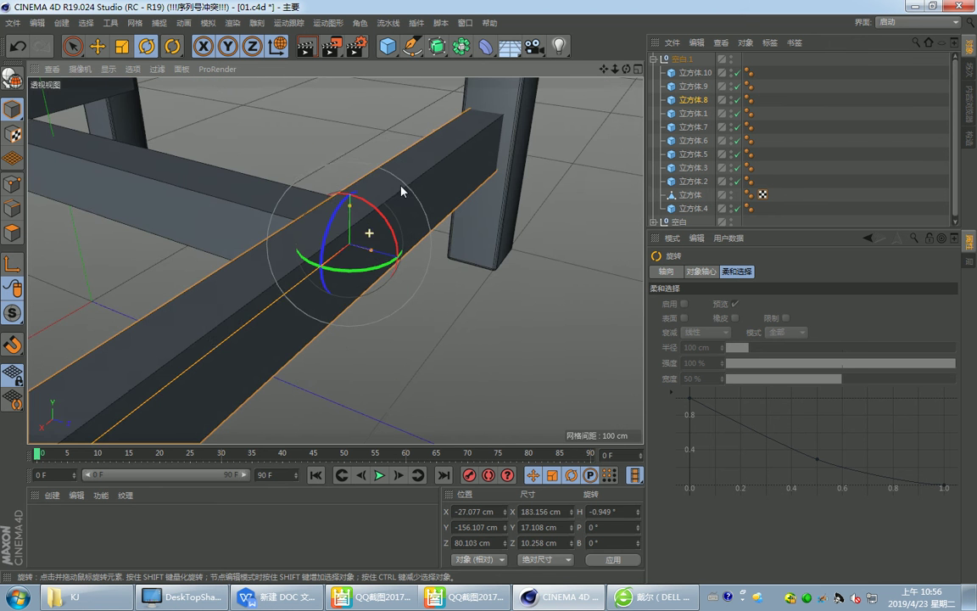
pyautogui.moveTo(350, 212)
pyautogui.mouseDown()
pyautogui.moveTo(435, 266)
pyautogui.moveTo(207, 290)
pyautogui.moveTo(269, 219)
pyautogui.moveTo(275, 249)
pyautogui.moveTo(248, 294)
pyautogui.mouseUp()
# Turn the stretcher to H -1.361° and slide it to Z 80.669 cm.
pyautogui.press('e')
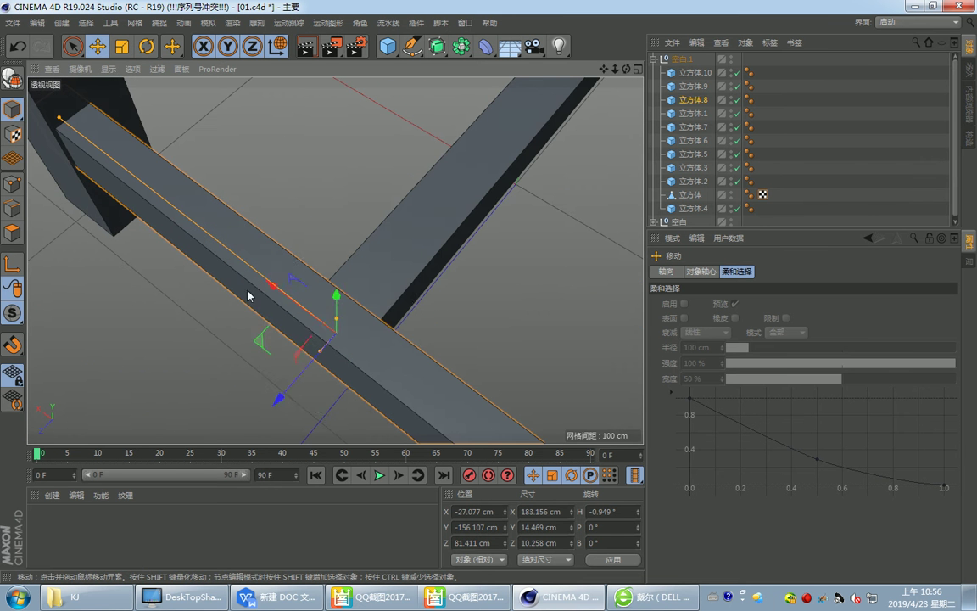
pyautogui.press('r')
pyautogui.moveTo(340, 389); pyautogui.dragTo(339, 388)
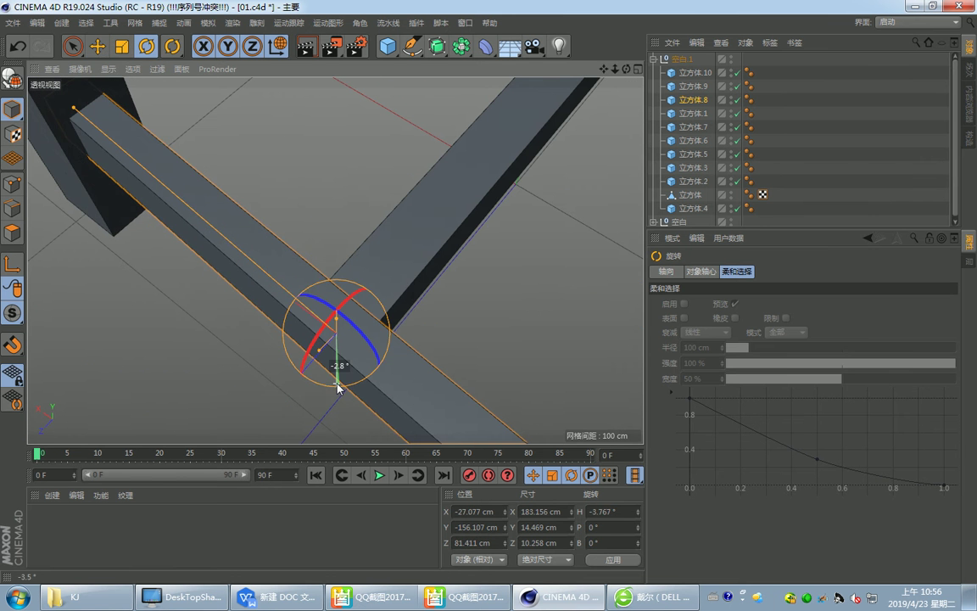
pyautogui.press('e')
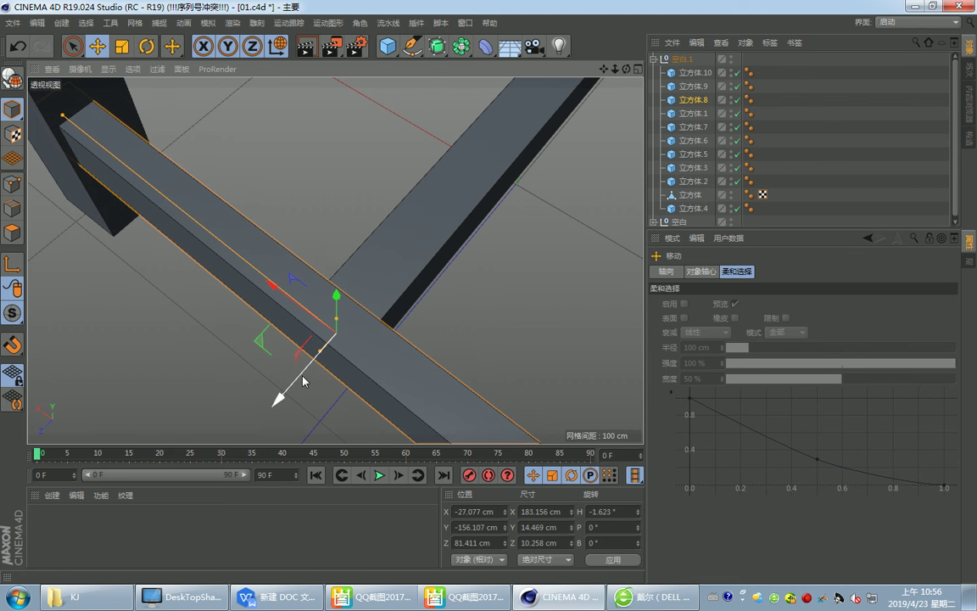
pyautogui.moveTo(301, 378)
pyautogui.mouseDown()
pyautogui.moveTo(334, 352)
pyautogui.moveTo(344, 277)
pyautogui.moveTo(469, 333)
pyautogui.moveTo(439, 225)
pyautogui.moveTo(493, 298)
pyautogui.moveTo(420, 218)
pyautogui.mouseUp()
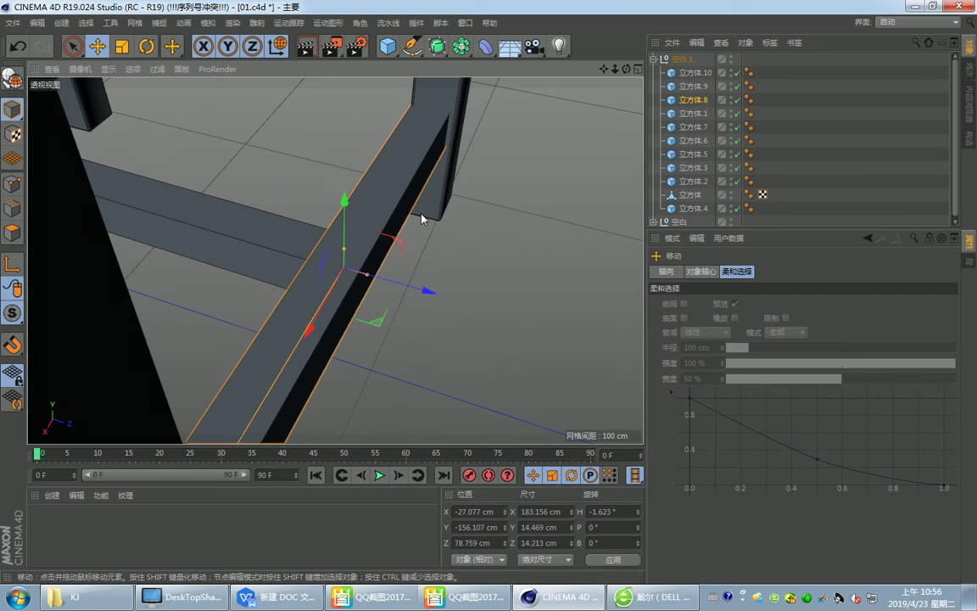
pyautogui.press('r')
pyautogui.moveTo(382, 302); pyautogui.dragTo(386, 279)
pyautogui.moveTo(402, 290)
pyautogui.mouseDown()
pyautogui.moveTo(421, 288)
pyautogui.moveTo(153, 192)
pyautogui.moveTo(281, 190)
pyautogui.moveTo(312, 201)
pyautogui.moveTo(325, 279)
pyautogui.moveTo(359, 245)
pyautogui.moveTo(436, 262)
pyautogui.moveTo(394, 244)
pyautogui.moveTo(462, 236)
pyautogui.mouseUp()
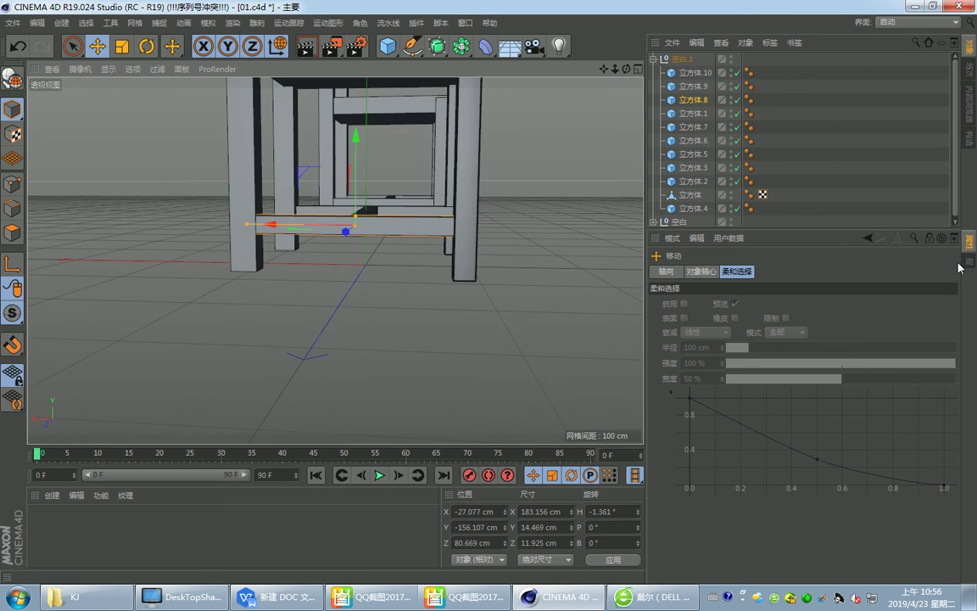
# Give the stretcher rounded edges with a 1 cm fillet radius.
pyautogui.click(710, 99)
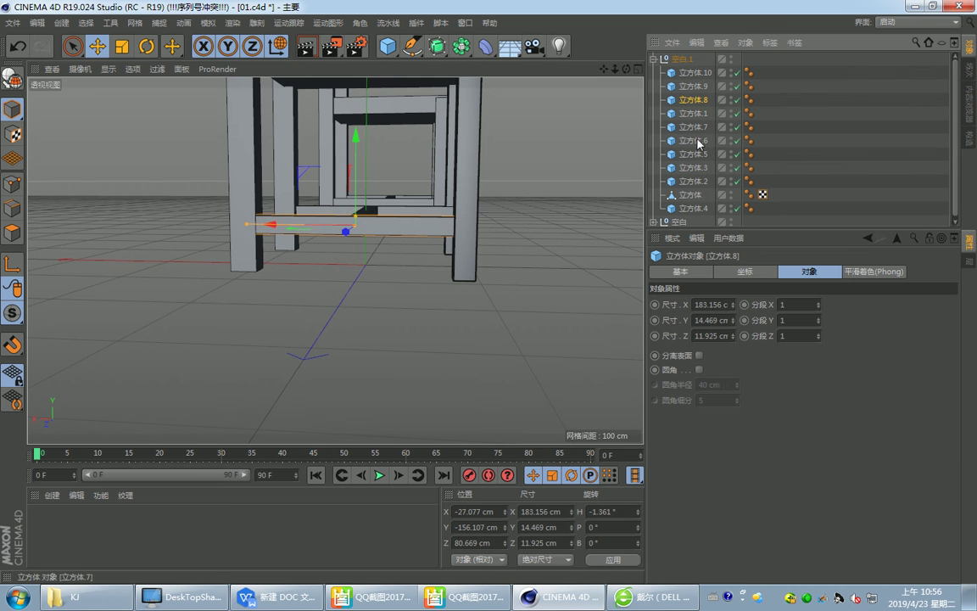
pyautogui.click(699, 369)
pyautogui.scroll(5, 397, 251)
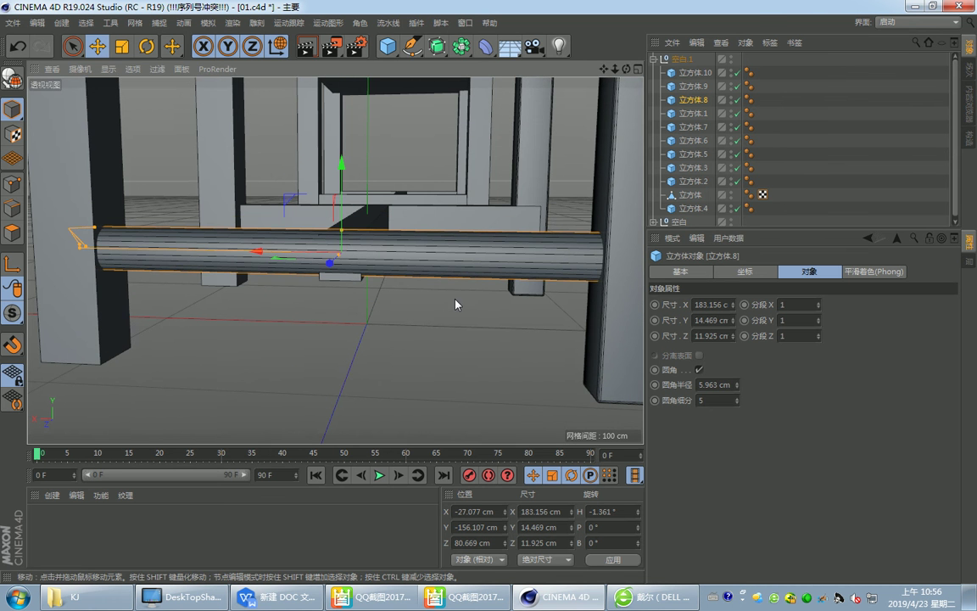
pyautogui.click(716, 385)
pyautogui.write('2')
pyautogui.press('Return')
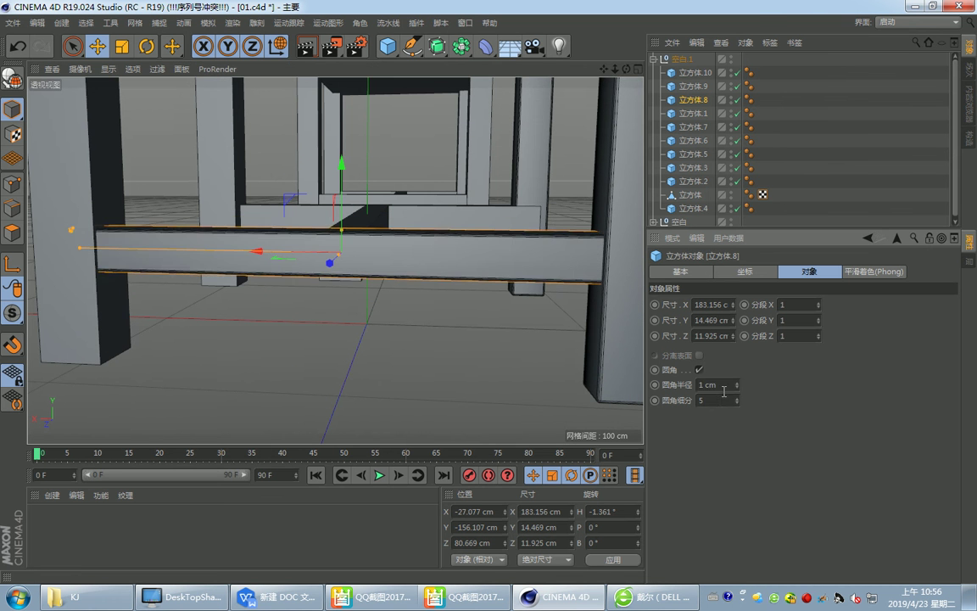
pyautogui.write('1')
pyautogui.press('Return')
pyautogui.press('Return')
# Replace the crossways stretcher with a copy of the front stretcher turned to H 3.067°.
pyautogui.keyDown('alt'); pyautogui.moveTo(343, 188); pyautogui.dragTo(409, 246); pyautogui.keyUp('alt')
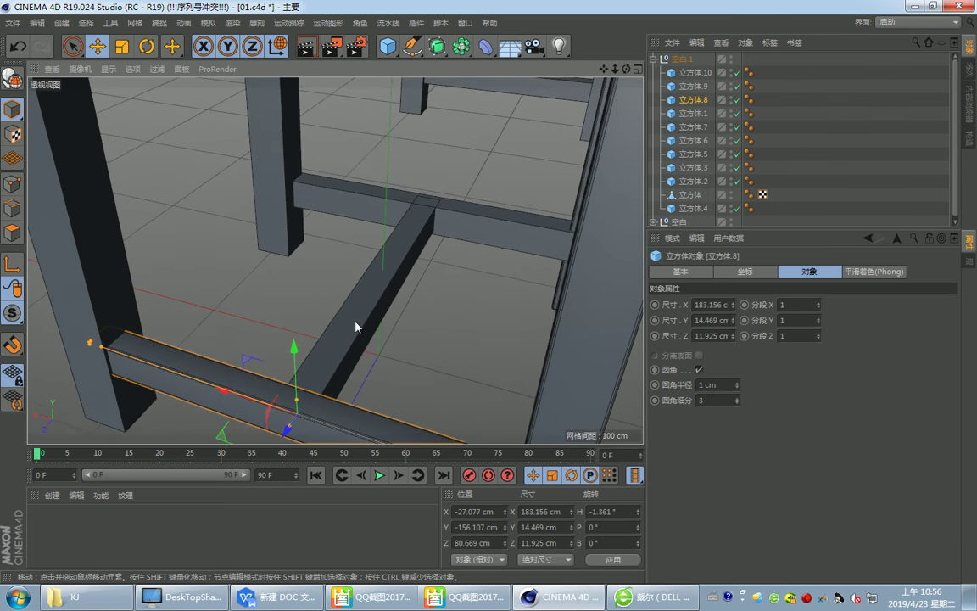
pyautogui.click(465, 234)
pyautogui.press('Delete')
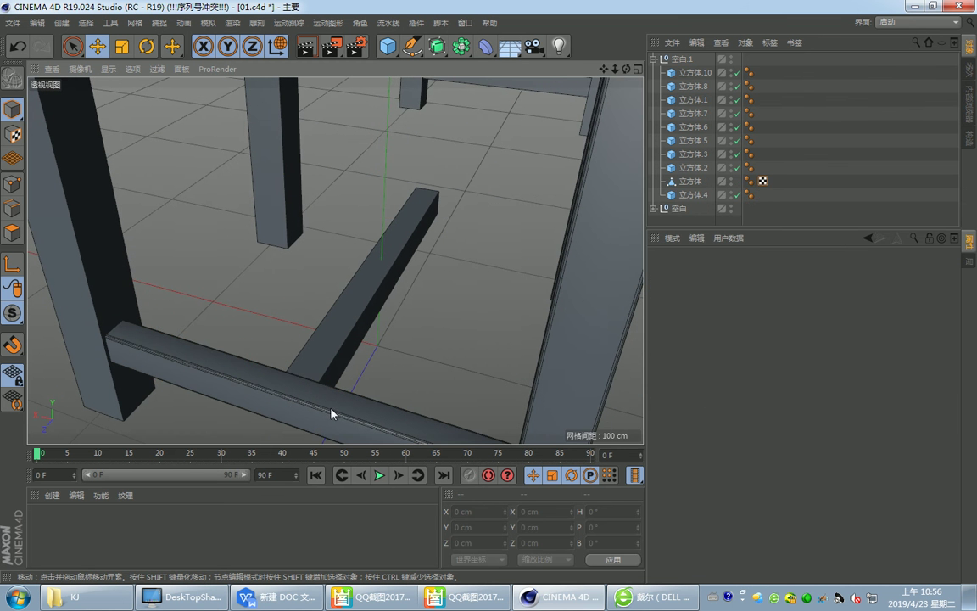
pyautogui.click(331, 414)
pyautogui.keyDown('ctrl'); pyautogui.moveTo(305, 392); pyautogui.dragTo(428, 249); pyautogui.keyUp('ctrl')
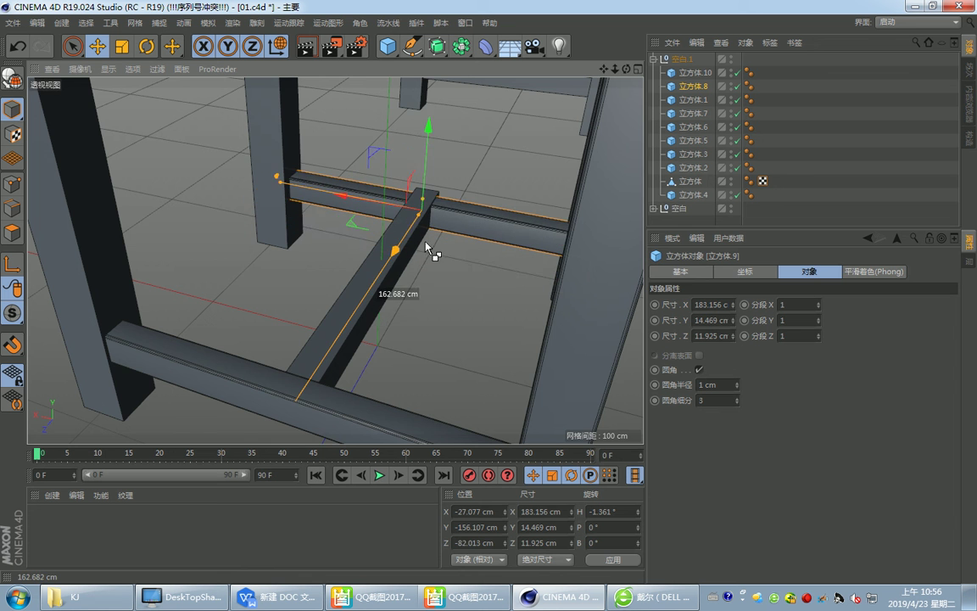
pyautogui.moveTo(513, 207)
pyautogui.keyDown('alt'); pyautogui.mouseDown()
pyautogui.moveTo(422, 249)
pyautogui.moveTo(325, 152)
pyautogui.moveTo(322, 166)
pyautogui.mouseUp(); pyautogui.keyUp('alt')
pyautogui.press('r')
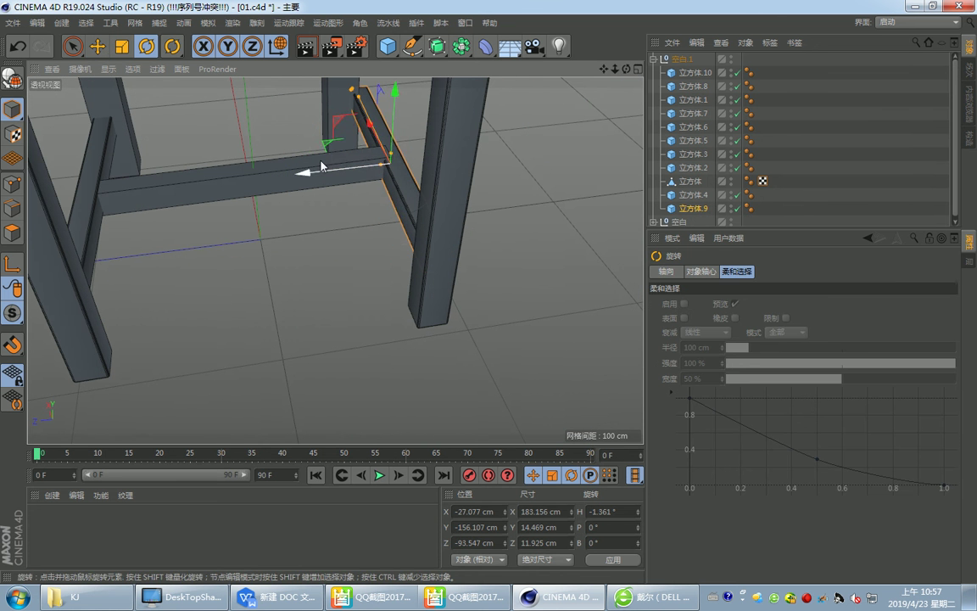
pyautogui.moveTo(374, 192)
pyautogui.mouseDown()
pyautogui.moveTo(367, 218)
pyautogui.moveTo(439, 230)
pyautogui.moveTo(343, 307)
pyautogui.moveTo(266, 279)
pyautogui.moveTo(329, 271)
pyautogui.moveTo(523, 338)
pyautogui.moveTo(323, 323)
pyautogui.moveTo(345, 290)
pyautogui.moveTo(323, 235)
pyautogui.moveTo(408, 290)
pyautogui.moveTo(408, 271)
pyautogui.mouseUp()
pyautogui.press('e')
# Slim crossbar 立方体.10 to 8.31 × 11.572 cm and fillet it at 1 cm, 3 subdivisions.
pyautogui.click(344, 263)
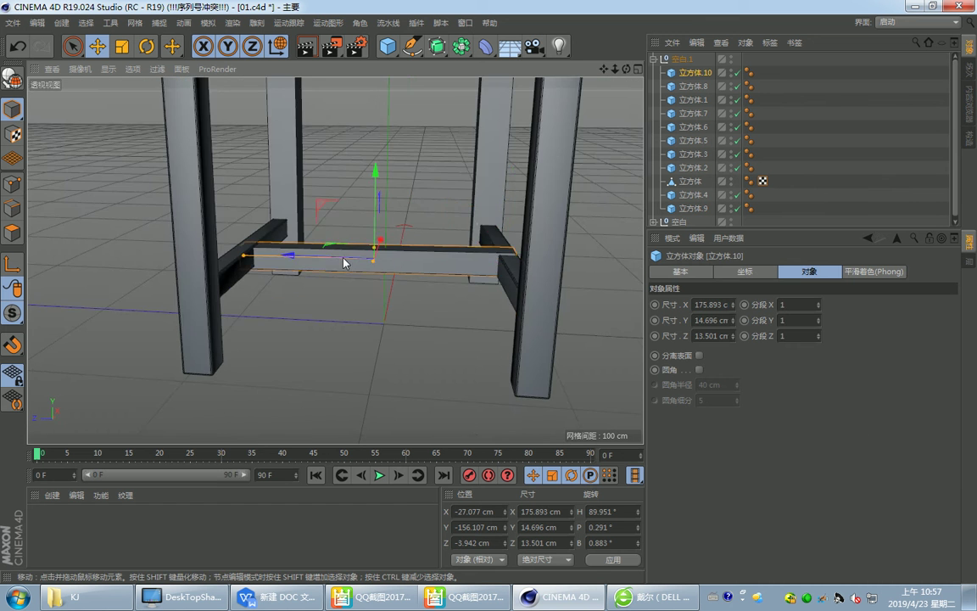
pyautogui.moveTo(344, 263)
pyautogui.keyDown('alt'); pyautogui.mouseDown()
pyautogui.moveTo(383, 218)
pyautogui.moveTo(391, 252)
pyautogui.mouseUp(); pyautogui.keyUp('alt')
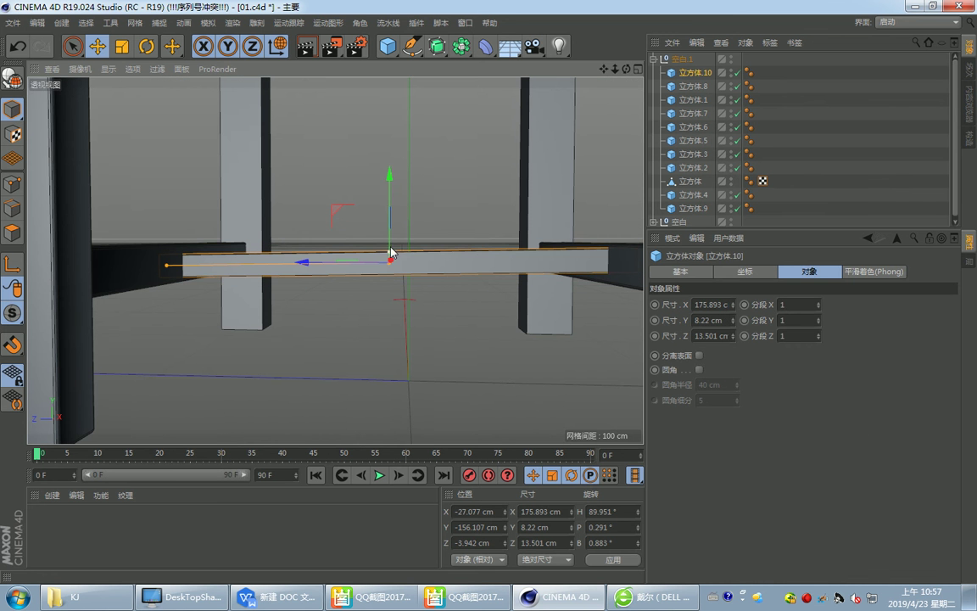
pyautogui.moveTo(391, 200)
pyautogui.mouseDown()
pyautogui.moveTo(389, 272)
pyautogui.moveTo(382, 221)
pyautogui.moveTo(395, 247)
pyautogui.moveTo(397, 235)
pyautogui.moveTo(329, 261)
pyautogui.mouseUp()
pyautogui.moveTo(391, 265); pyautogui.dragTo(396, 262)
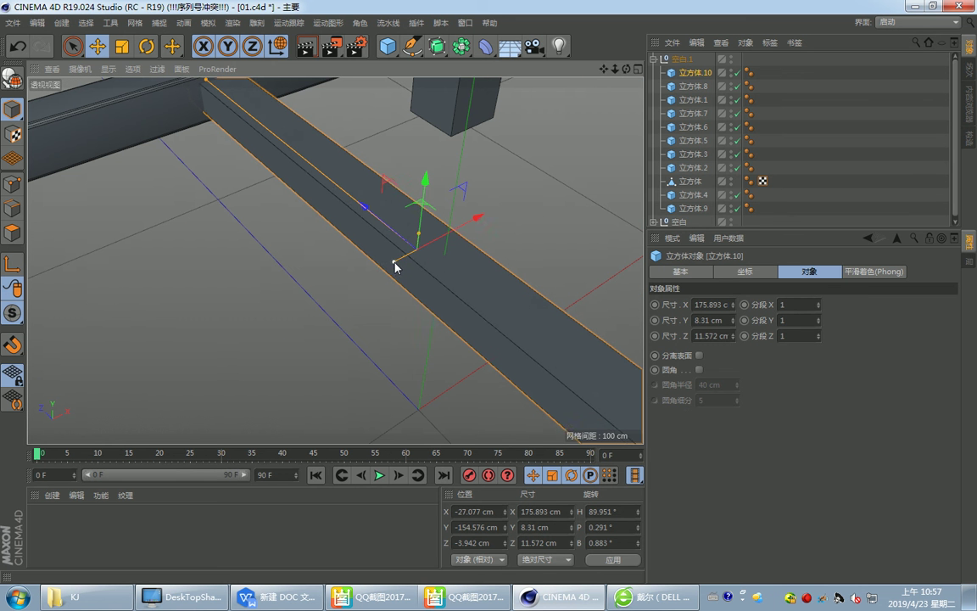
pyautogui.click(699, 370)
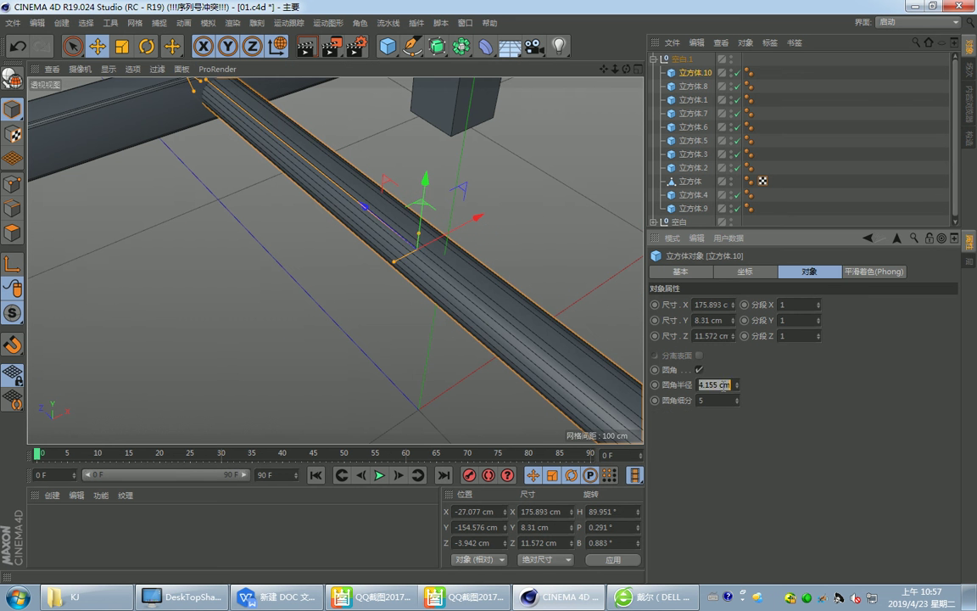
pyautogui.write('1')
pyautogui.press('Return')
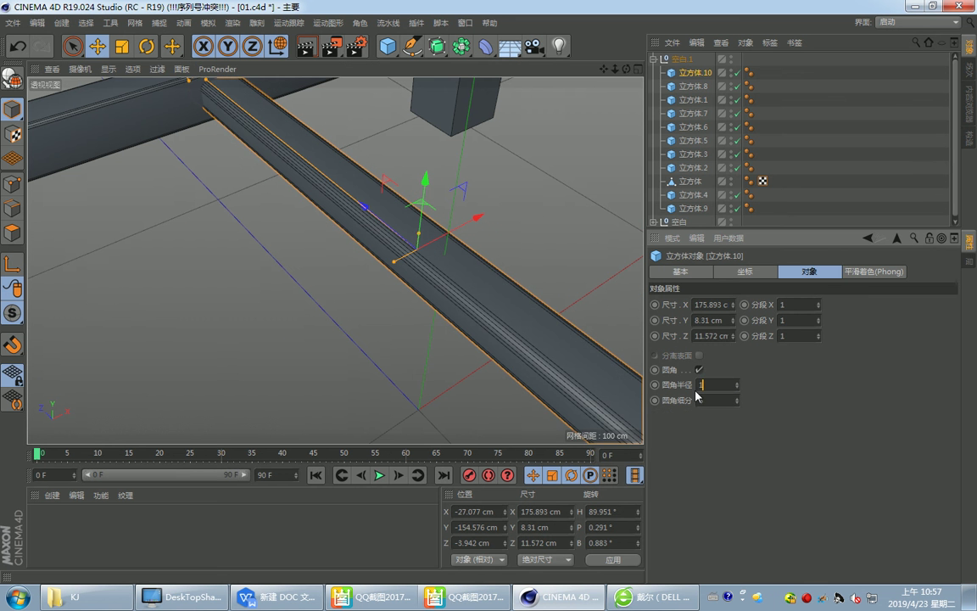
pyautogui.press('Return')
# Face the filleted crossbar and lower it slightly along Y to -155.479 cm.
pyautogui.scroll(-5, 409, 246)
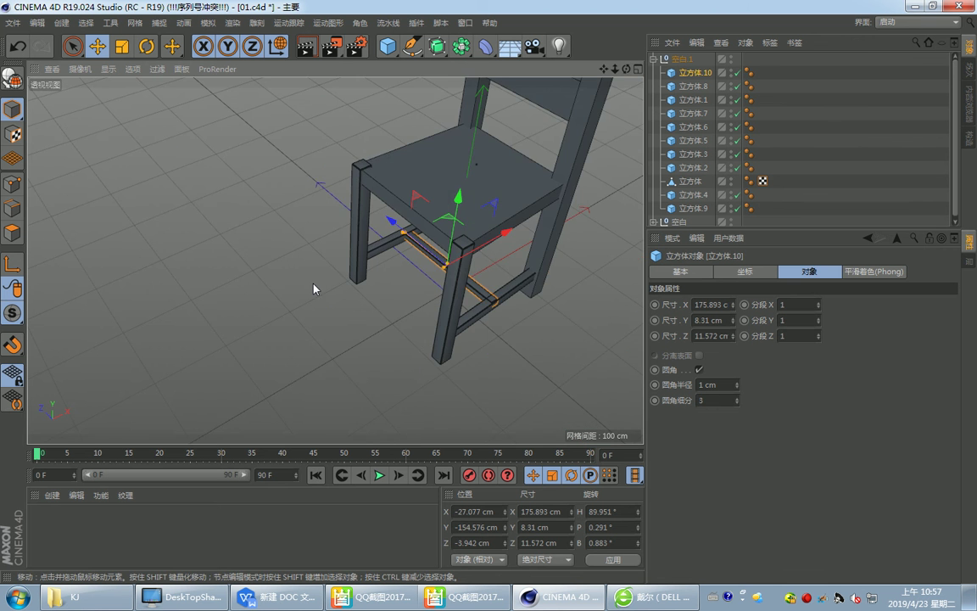
pyautogui.keyDown('alt'); pyautogui.moveTo(314, 288); pyautogui.dragTo(355, 227); pyautogui.keyUp('alt')
pyautogui.scroll(5, 366, 281)
pyautogui.scroll(3, 492, 231)
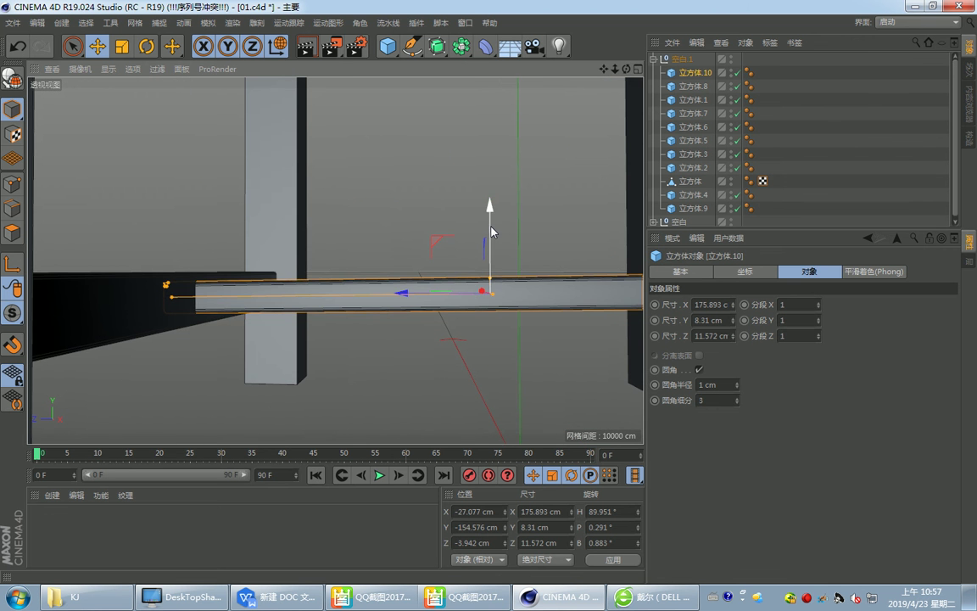
pyautogui.moveTo(492, 230); pyautogui.dragTo(492, 235)
pyautogui.scroll(-5, 506, 224)
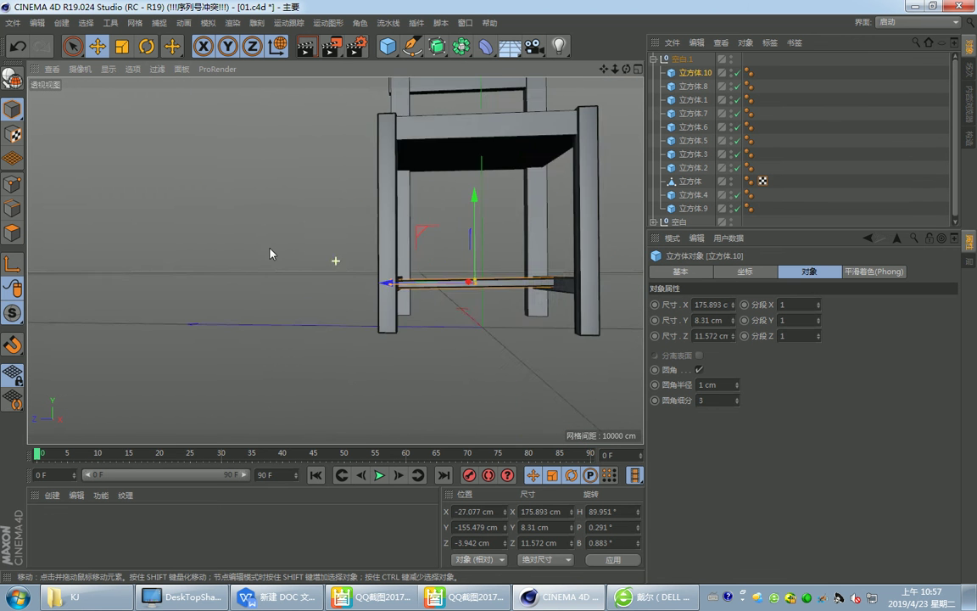
# Deselect the crossbar, orbit down over the seats, and select the front chair's back post.
pyautogui.click(594, 274)
pyautogui.scroll(-5, 488, 120)
pyautogui.scroll(-5, 530, 126)
pyautogui.scroll(2, 470, 170)
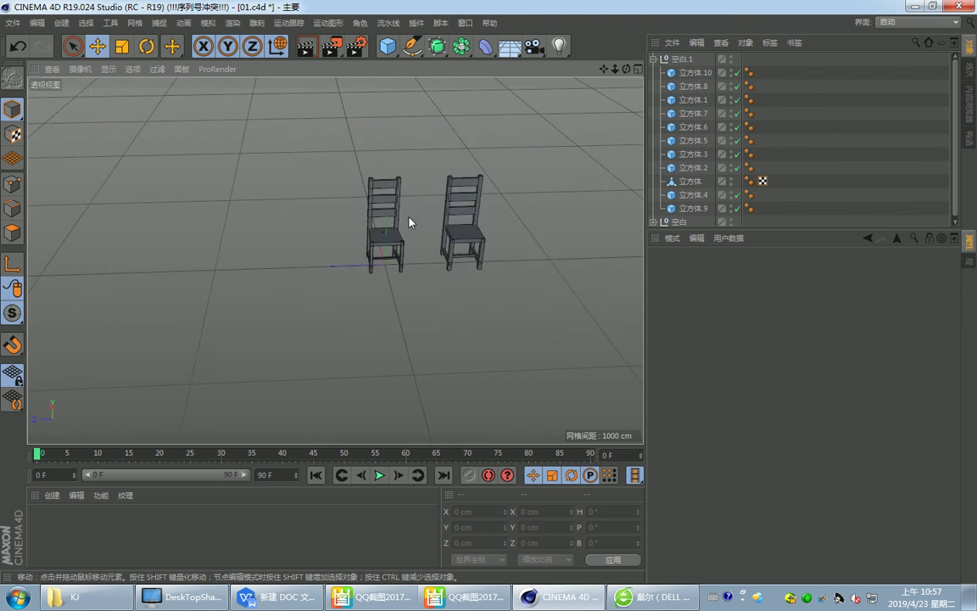
pyautogui.scroll(5, 409, 222)
pyautogui.moveTo(427, 262)
pyautogui.keyDown('alt'); pyautogui.mouseDown()
pyautogui.moveTo(440, 233)
pyautogui.moveTo(426, 264)
pyautogui.moveTo(462, 255)
pyautogui.moveTo(442, 252)
pyautogui.mouseUp(); pyautogui.keyUp('alt')
pyautogui.scroll(3, 408, 212)
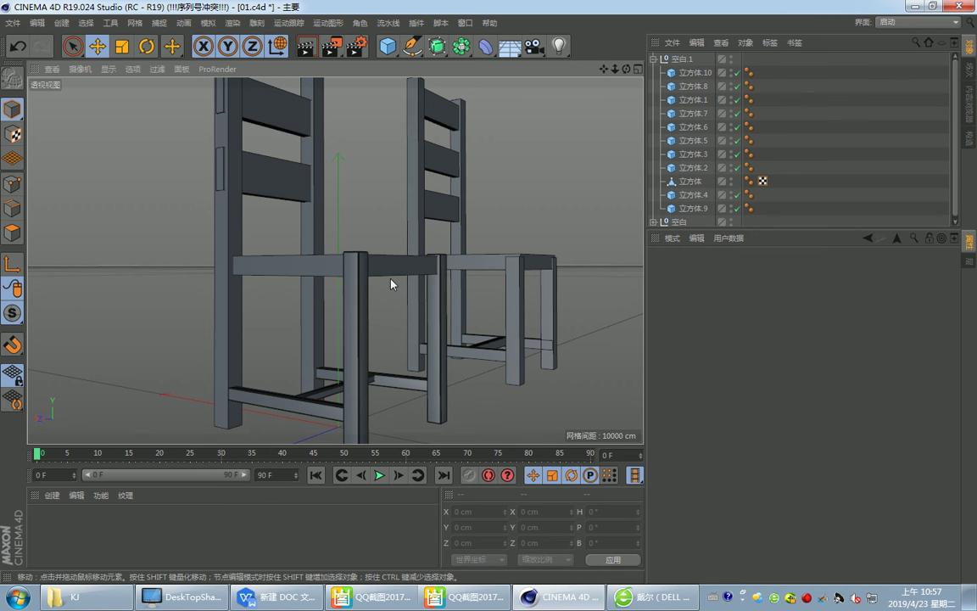
pyautogui.moveTo(428, 278)
pyautogui.keyDown('alt'); pyautogui.mouseDown()
pyautogui.moveTo(403, 348)
pyautogui.moveTo(224, 157)
pyautogui.moveTo(301, 230)
pyautogui.mouseUp(); pyautogui.keyUp('alt')
pyautogui.click(294, 302)
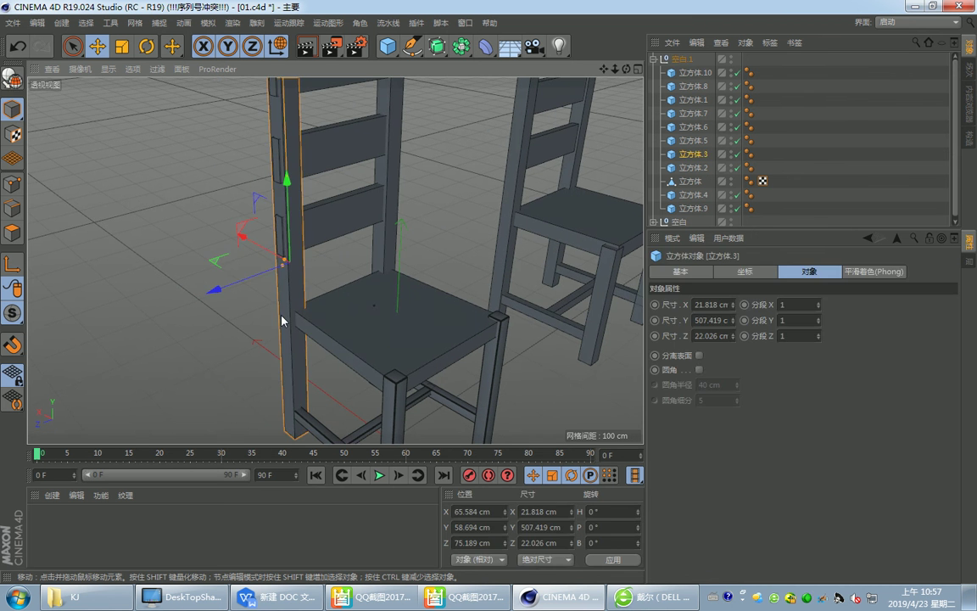
pyautogui.moveTo(283, 321)
pyautogui.keyDown('alt'); pyautogui.mouseDown(button='middle')
pyautogui.moveTo(314, 281)
pyautogui.moveTo(345, 278)
pyautogui.mouseUp(button='middle'); pyautogui.keyUp('alt')
# Bring up the reference chair photo and zoom through it.
pyautogui.hotkey('alt', 'Tab')
pyautogui.scroll(2, 698, 414)
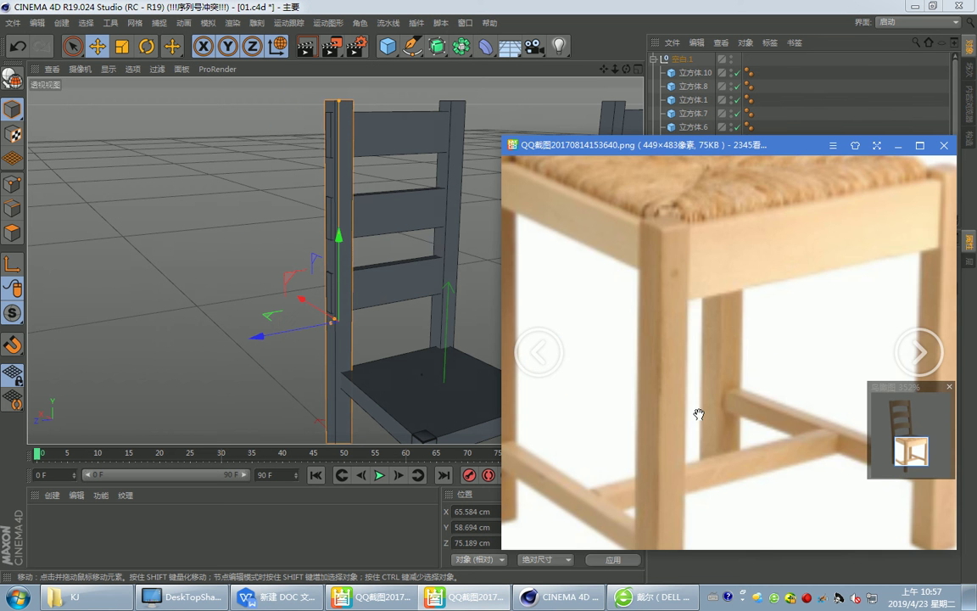
pyautogui.scroll(-2, 698, 365)
pyautogui.scroll(-2, 689, 356)
pyautogui.scroll(-1, 626, 254)
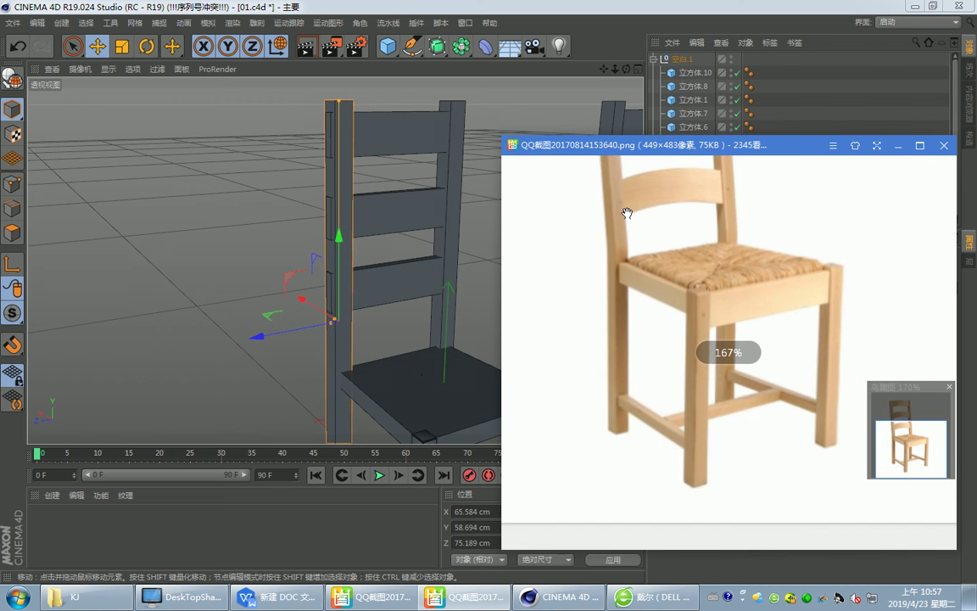
pyautogui.scroll(-1, 622, 301)
pyautogui.scroll(-1, 622, 300)
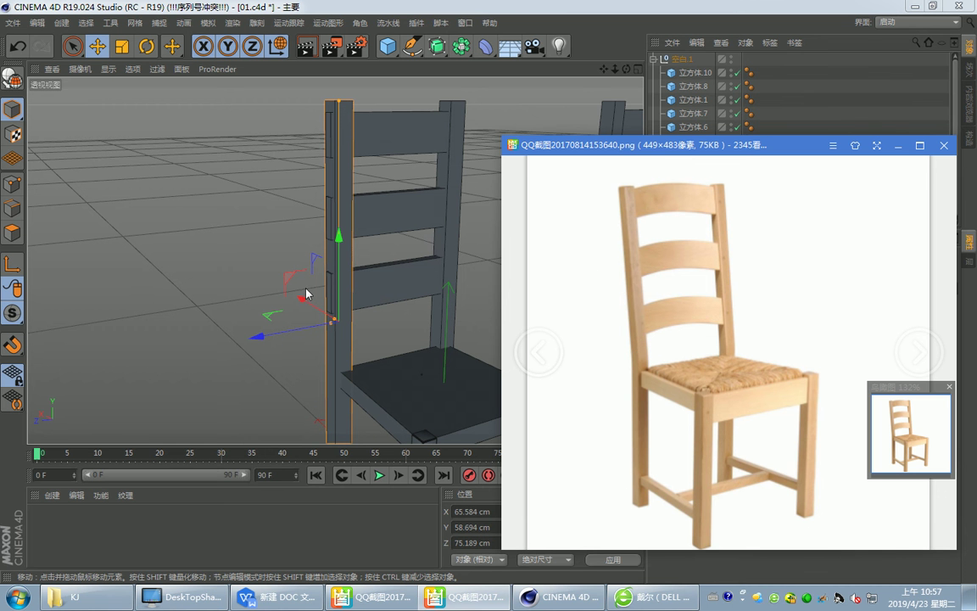
# Return to Cinema 4D and orbit around both chairs to view the back post 立方体.3.
pyautogui.click(257, 338)
pyautogui.scroll(2, 237, 338)
pyautogui.scroll(2, 321, 226)
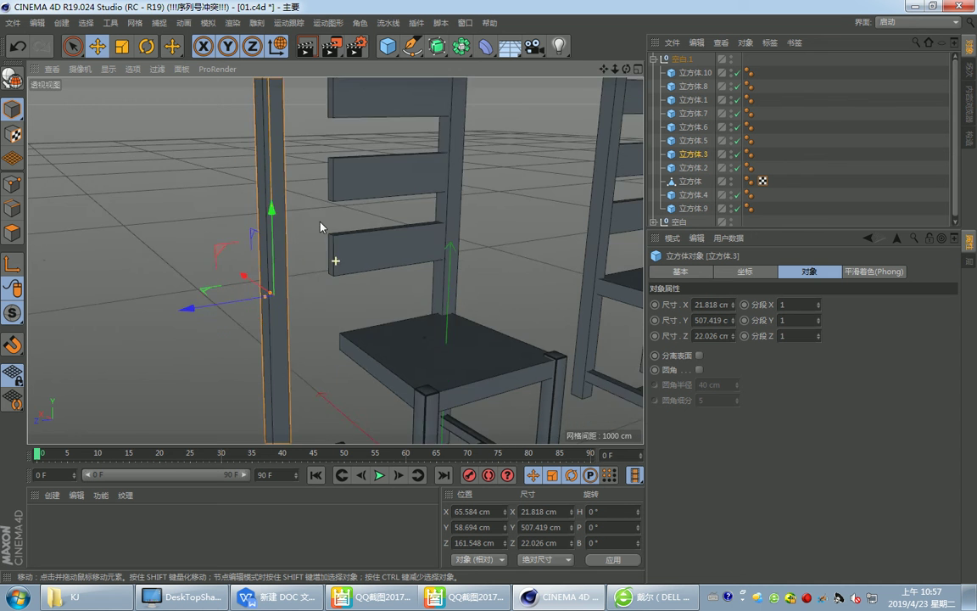
pyautogui.scroll(-3, 320, 226)
pyautogui.moveTo(290, 303)
pyautogui.keyDown('alt'); pyautogui.mouseDown()
pyautogui.moveTo(430, 279)
pyautogui.moveTo(460, 309)
pyautogui.moveTo(396, 300)
pyautogui.moveTo(407, 294)
pyautogui.mouseUp(); pyautogui.keyUp('alt')
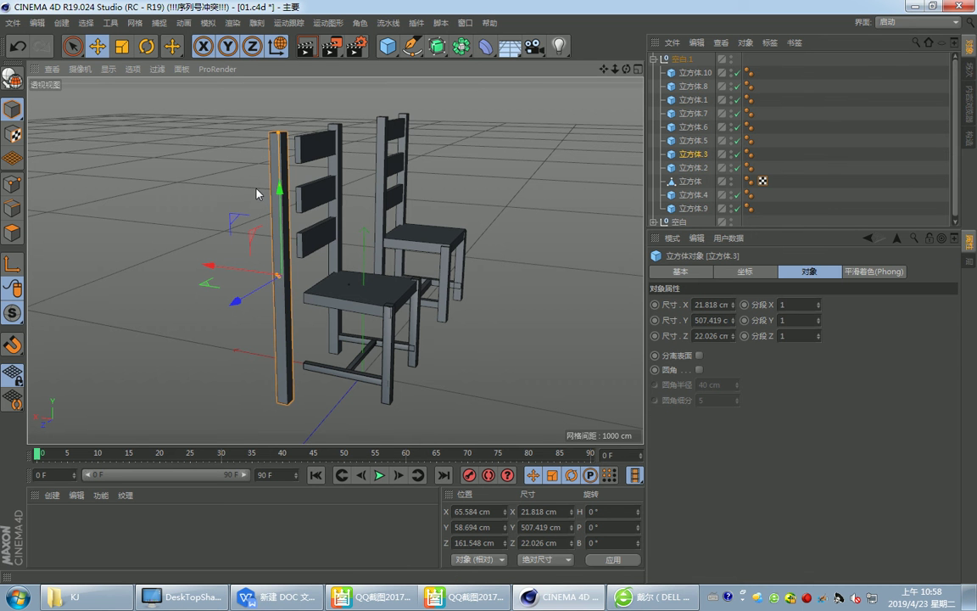
# Make back post 立方体.3 an editable polygon object and switch to component editing.
pyautogui.press('c')
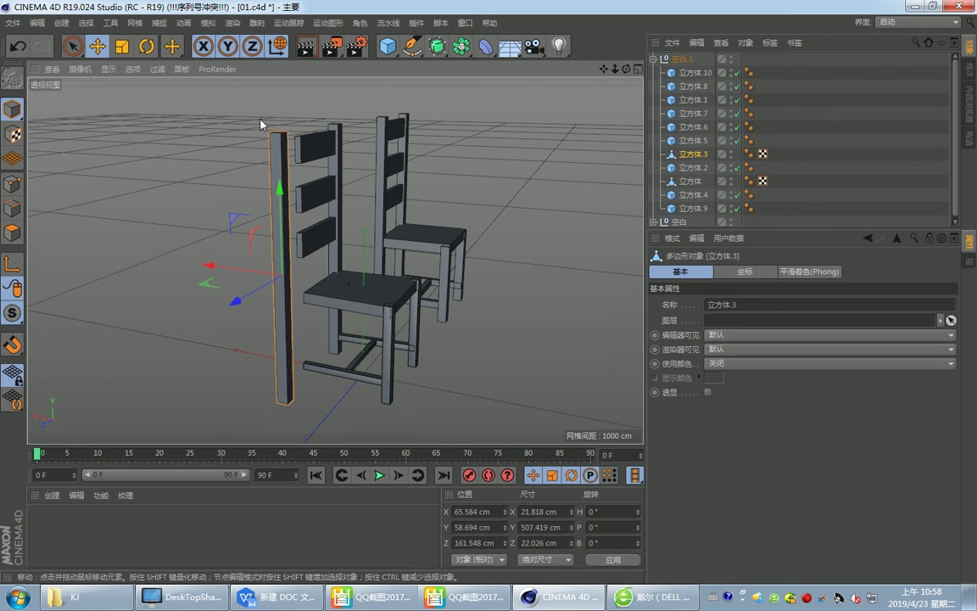
pyautogui.click(11, 232)
pyautogui.moveTo(322, 164)
pyautogui.keyDown('alt'); pyautogui.mouseDown()
pyautogui.moveTo(291, 147)
pyautogui.moveTo(181, 167)
pyautogui.mouseUp(); pyautogui.keyUp('alt')
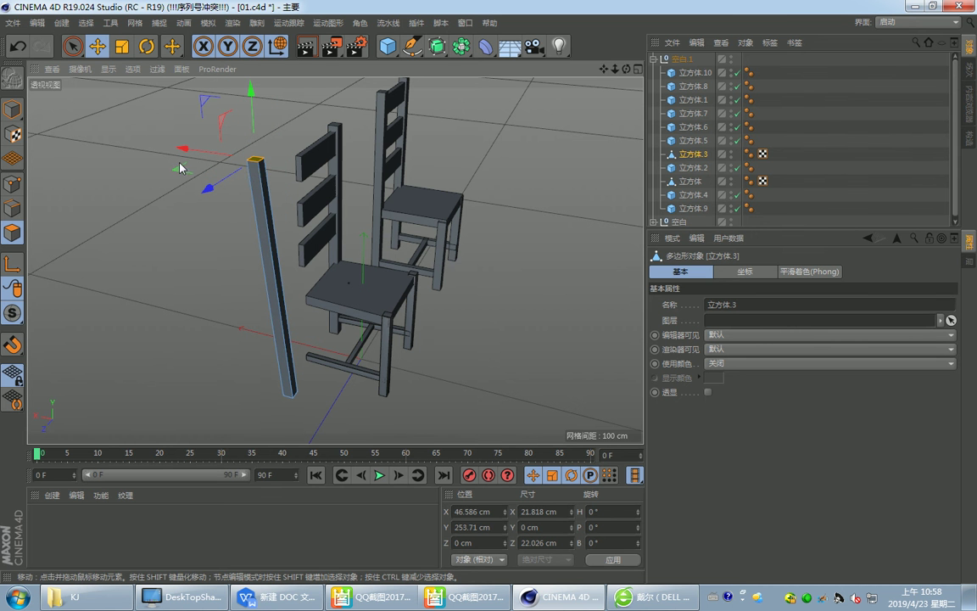
pyautogui.moveTo(194, 162)
pyautogui.keyDown('alt'); pyautogui.mouseDown()
pyautogui.moveTo(212, 127)
pyautogui.moveTo(124, 127)
pyautogui.mouseUp(); pyautogui.keyUp('alt')
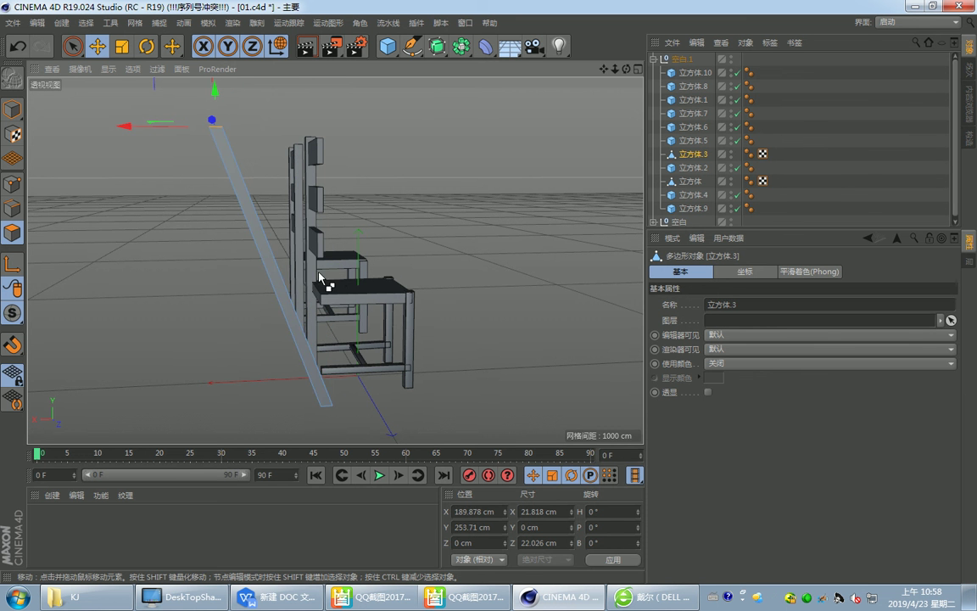
pyautogui.hotkey('ctrl', 'z')
pyautogui.hotkey('ctrl', 'z')
pyautogui.moveTo(318, 257)
pyautogui.keyDown('alt'); pyautogui.mouseDown()
pyautogui.moveTo(330, 257)
pyautogui.moveTo(216, 308)
pyautogui.moveTo(262, 230)
pyautogui.moveTo(255, 283)
pyautogui.moveTo(259, 257)
pyautogui.mouseUp(); pyautogui.keyUp('alt')
# Add a Loop/Path Cut around the post at about 56% of its height.
pyautogui.rightClick(259, 257)
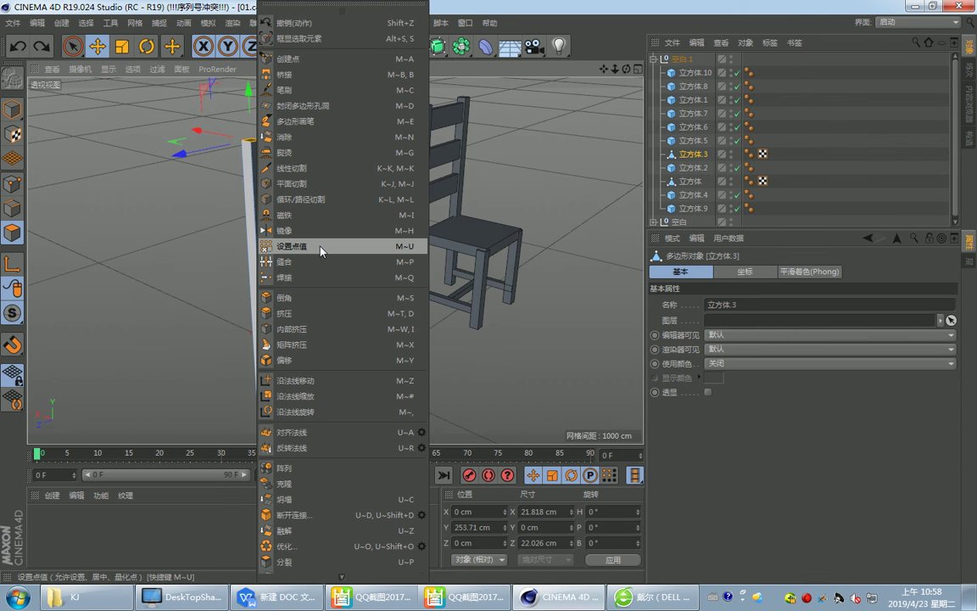
pyautogui.click(331, 201)
pyautogui.moveTo(332, 202)
pyautogui.keyDown('alt'); pyautogui.mouseDown()
pyautogui.moveTo(290, 283)
pyautogui.moveTo(332, 311)
pyautogui.moveTo(266, 323)
pyautogui.mouseUp(); pyautogui.keyUp('alt')
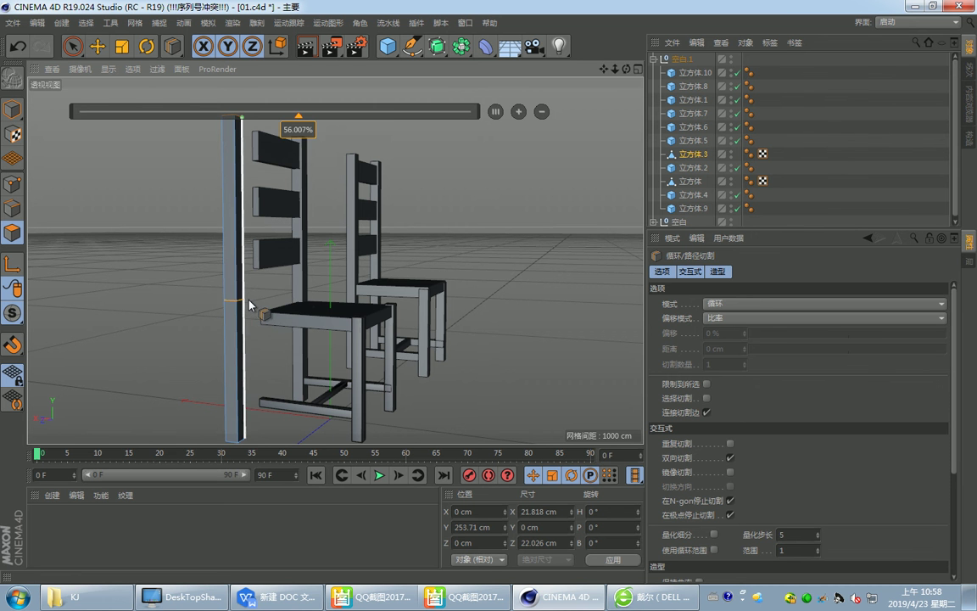
pyautogui.click(248, 304)
pyautogui.keyDown('alt'); pyautogui.moveTo(248, 303); pyautogui.dragTo(55, 218); pyautogui.keyUp('alt')
# Bend the post's upper points backward along X with the Move tool.
pyautogui.click(98, 46)
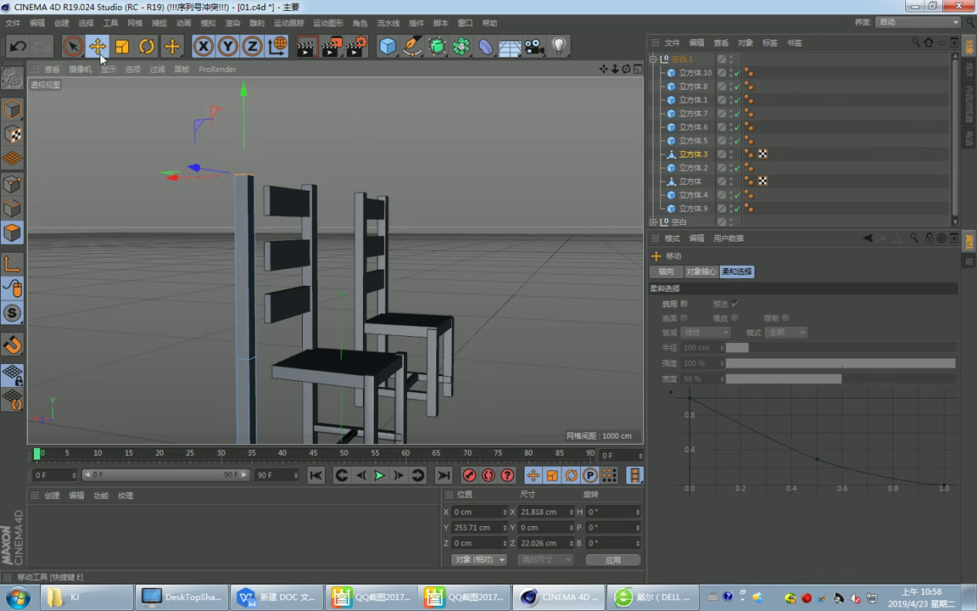
pyautogui.moveTo(169, 136)
pyautogui.keyDown('alt'); pyautogui.mouseDown()
pyautogui.moveTo(214, 192)
pyautogui.moveTo(155, 218)
pyautogui.moveTo(381, 272)
pyautogui.mouseUp(); pyautogui.keyUp('alt')
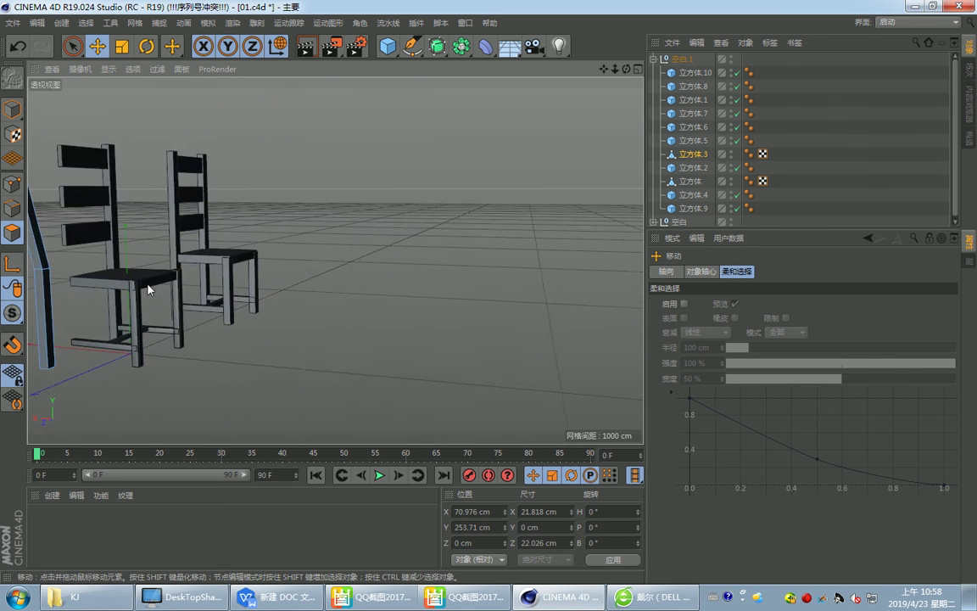
pyautogui.moveTo(148, 289)
pyautogui.keyDown('alt'); pyautogui.mouseDown()
pyautogui.moveTo(338, 262)
pyautogui.moveTo(477, 293)
pyautogui.moveTo(466, 291)
pyautogui.mouseUp(); pyautogui.keyUp('alt')
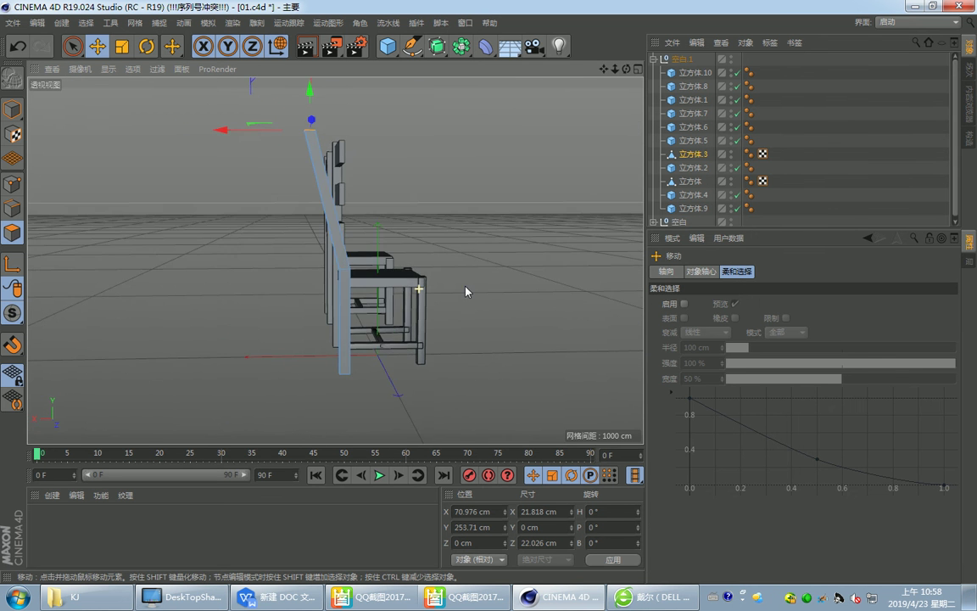
pyautogui.moveTo(218, 131)
pyautogui.mouseDown()
pyautogui.moveTo(144, 147)
pyautogui.moveTo(219, 157)
pyautogui.moveTo(253, 185)
pyautogui.moveTo(257, 203)
pyautogui.moveTo(290, 191)
pyautogui.moveTo(295, 174)
pyautogui.mouseUp()
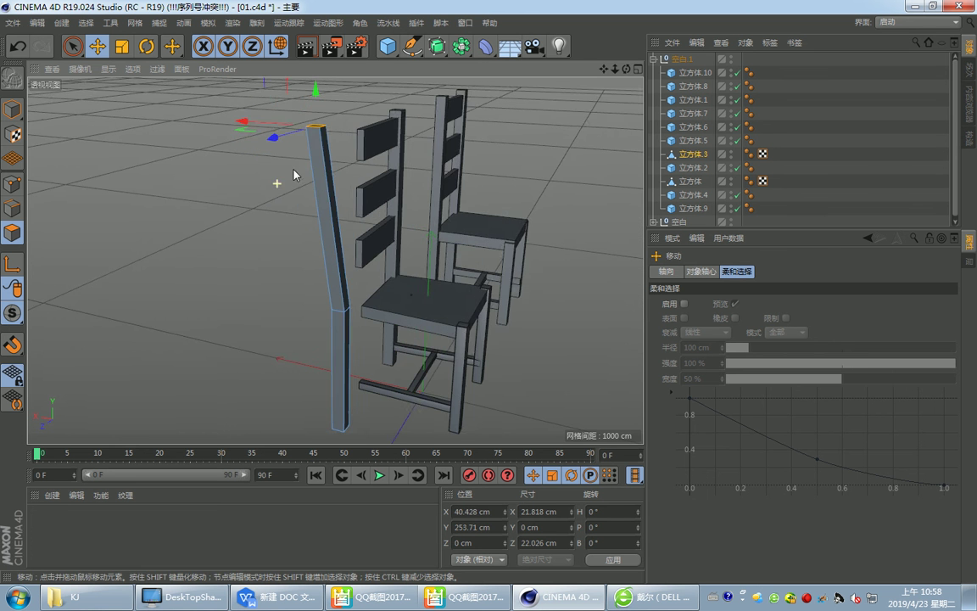
pyautogui.moveTo(254, 124); pyautogui.dragTo(259, 125)
pyautogui.moveTo(315, 214)
pyautogui.keyDown('alt'); pyautogui.mouseDown()
pyautogui.moveTo(331, 254)
pyautogui.moveTo(280, 246)
pyautogui.mouseUp(); pyautogui.keyUp('alt')
# Move the bent post along Z to 78.74 cm, in line with the chair back, and view the photo.
pyautogui.click(12, 109)
pyautogui.click(73, 47)
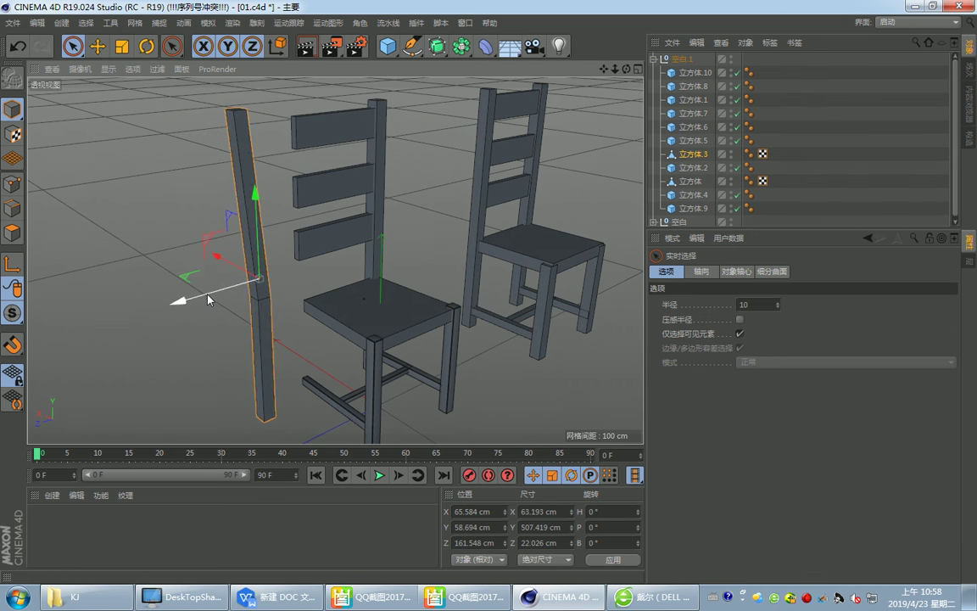
pyautogui.moveTo(209, 299)
pyautogui.mouseDown()
pyautogui.moveTo(283, 278)
pyautogui.moveTo(280, 237)
pyautogui.moveTo(390, 239)
pyautogui.mouseUp()
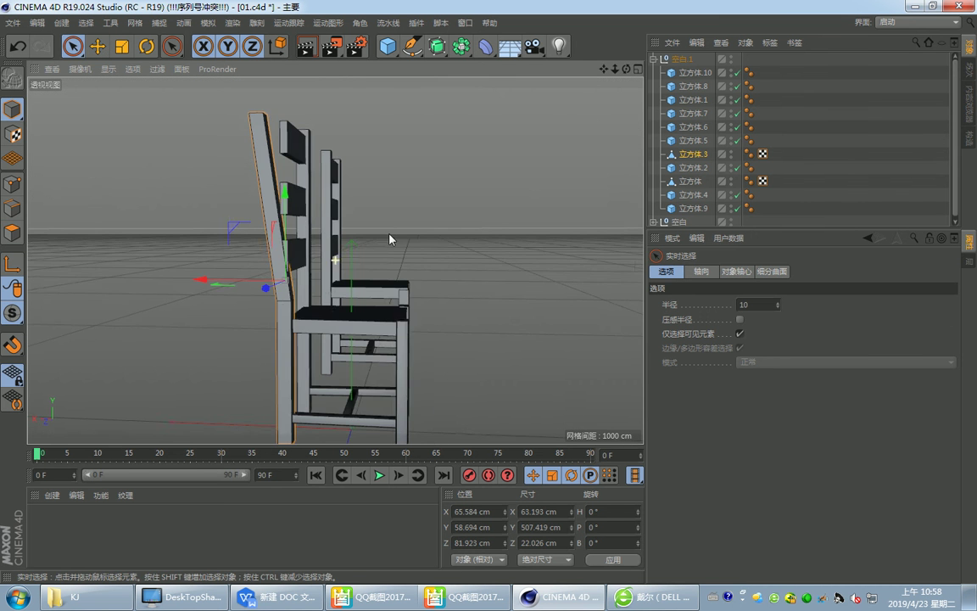
pyautogui.moveTo(301, 284)
pyautogui.keyDown('alt'); pyautogui.mouseDown()
pyautogui.moveTo(340, 308)
pyautogui.moveTo(275, 286)
pyautogui.moveTo(308, 295)
pyautogui.moveTo(200, 304)
pyautogui.mouseUp(); pyautogui.keyUp('alt')
pyautogui.moveTo(169, 259)
pyautogui.mouseDown()
pyautogui.moveTo(161, 272)
pyautogui.moveTo(174, 264)
pyautogui.mouseUp()
pyautogui.hotkey('alt', 'Tab')
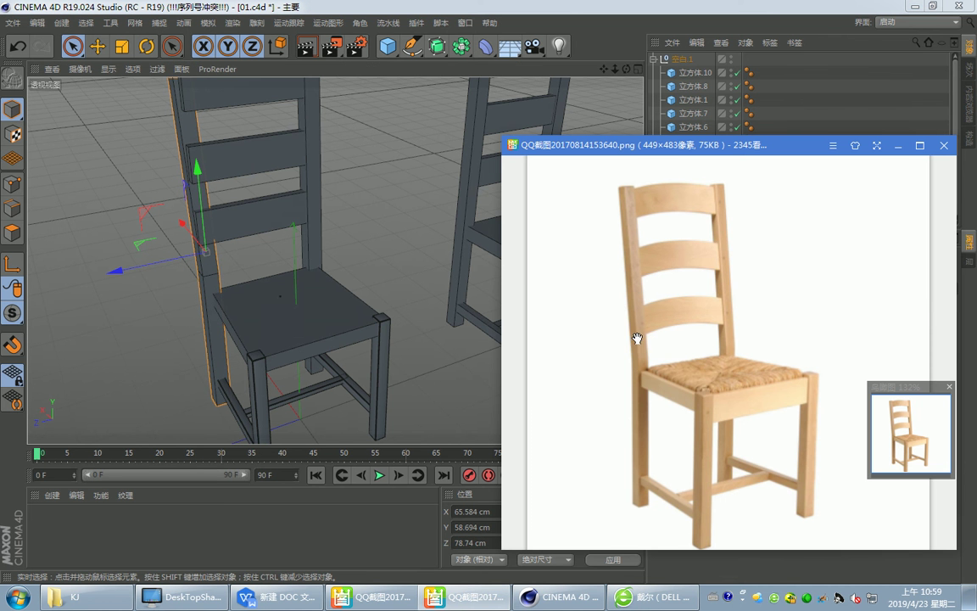
# Back in Cinema 4D, orbit side-on and select an edge on the back post for moving.
pyautogui.hotkey('alt', 'Tab')
pyautogui.moveTo(308, 287)
pyautogui.keyDown('alt'); pyautogui.mouseDown()
pyautogui.moveTo(274, 255)
pyautogui.moveTo(354, 234)
pyautogui.mouseUp(); pyautogui.keyUp('alt')
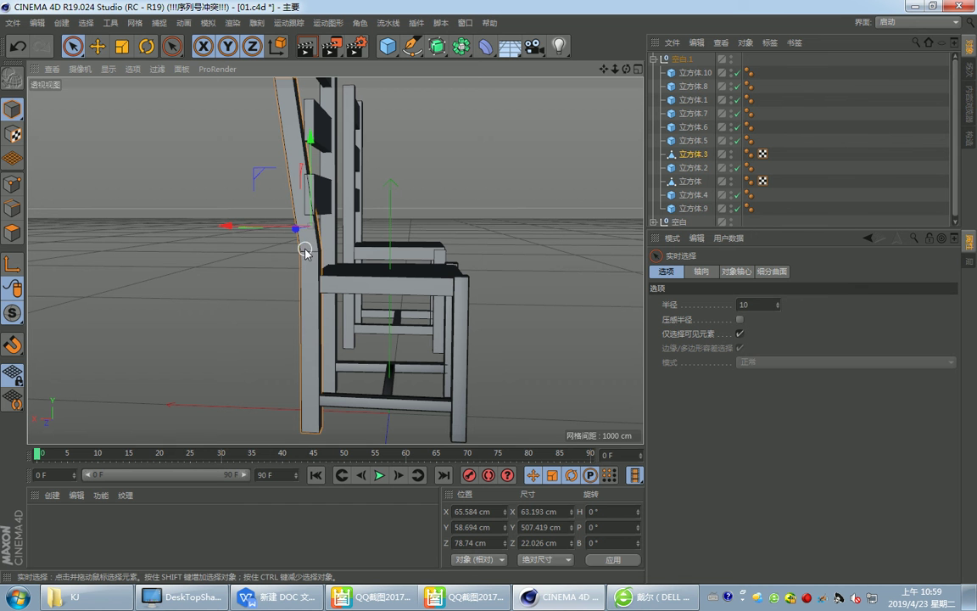
pyautogui.press('Return')
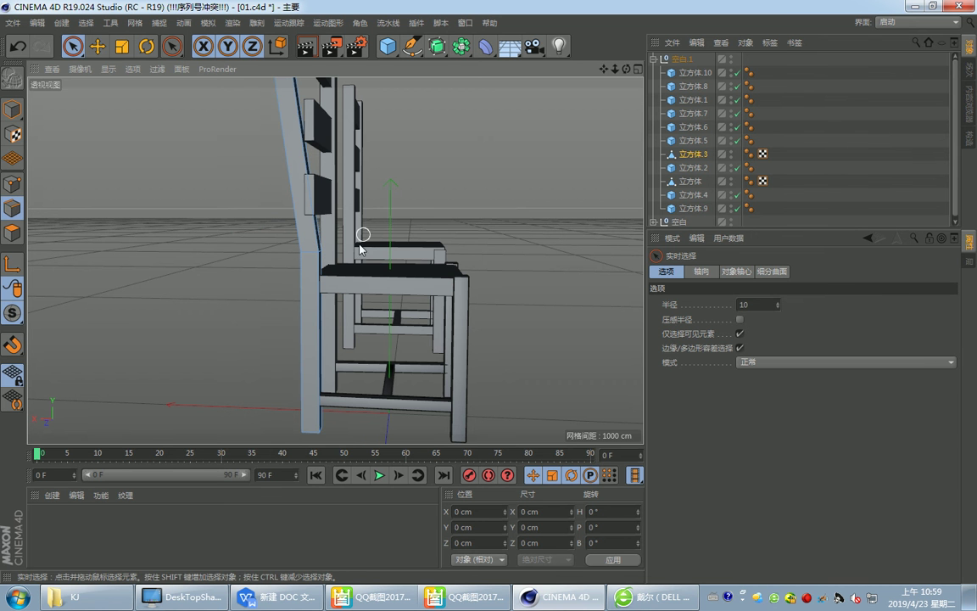
pyautogui.press('e')
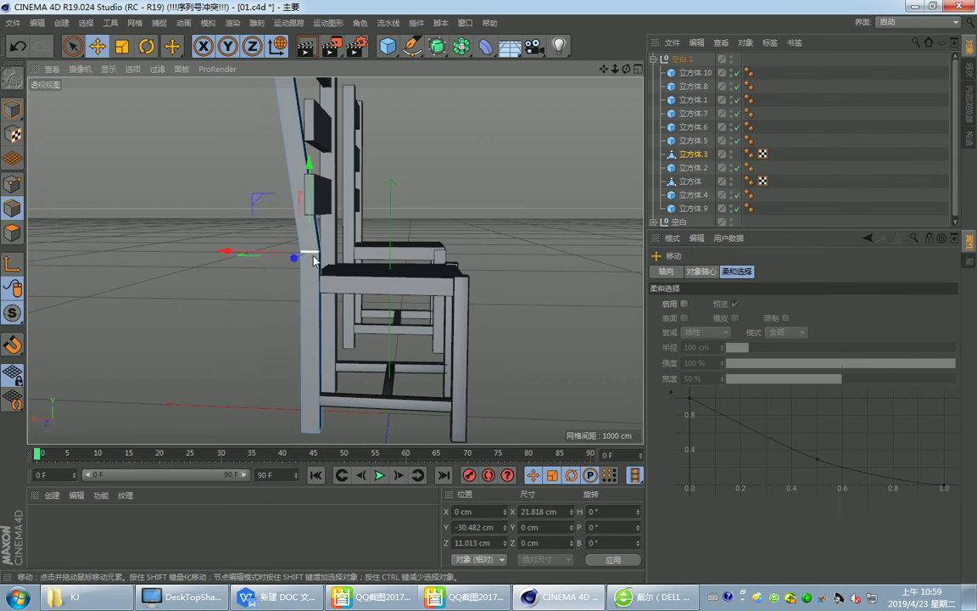
pyautogui.click(314, 254)
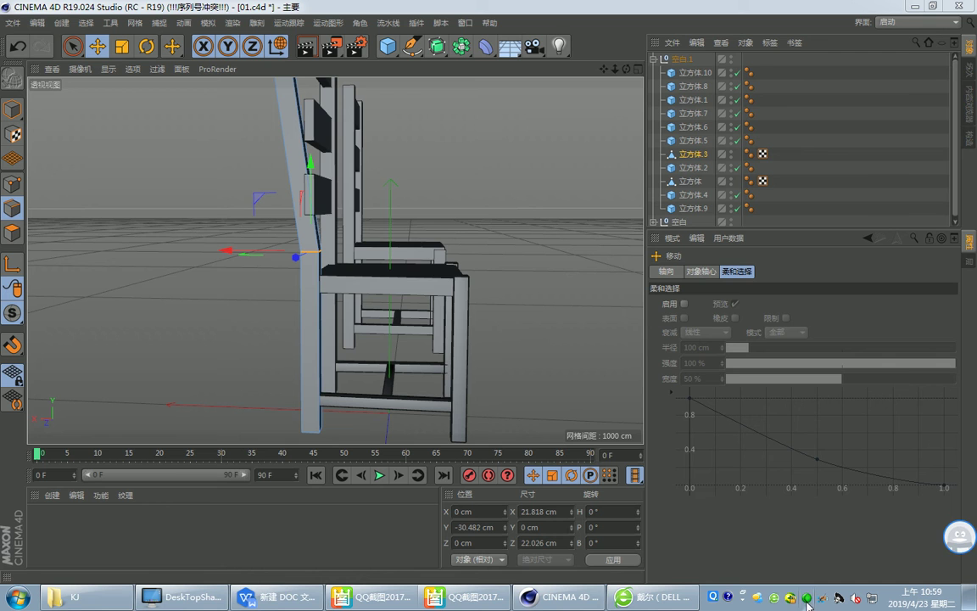